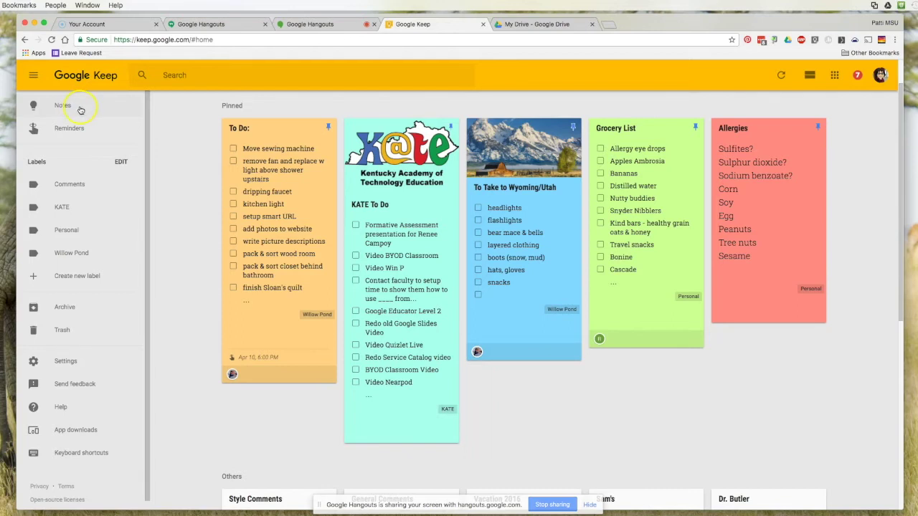
Switch to the Willow Pond label view, showing its pinned To Do and Wyoming/Utah notes.
left_click(62, 118)
left_click(73, 255)
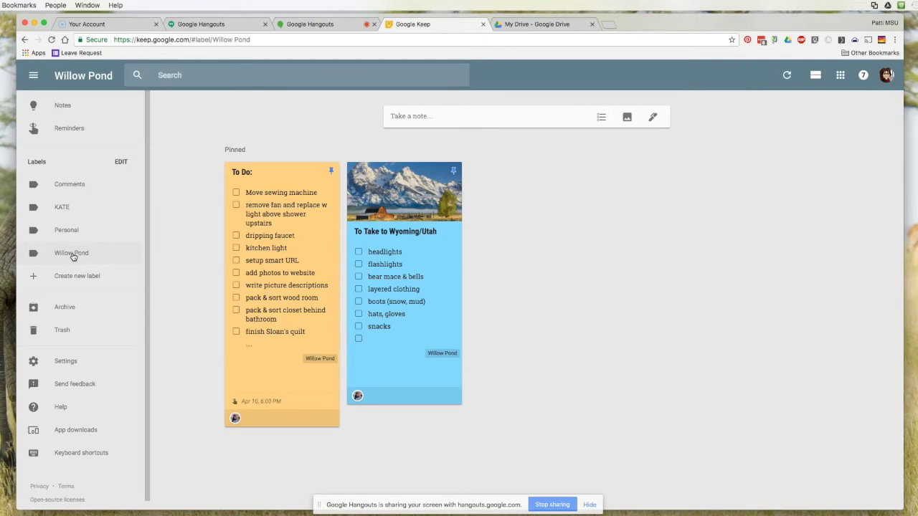
left_click(66, 105)
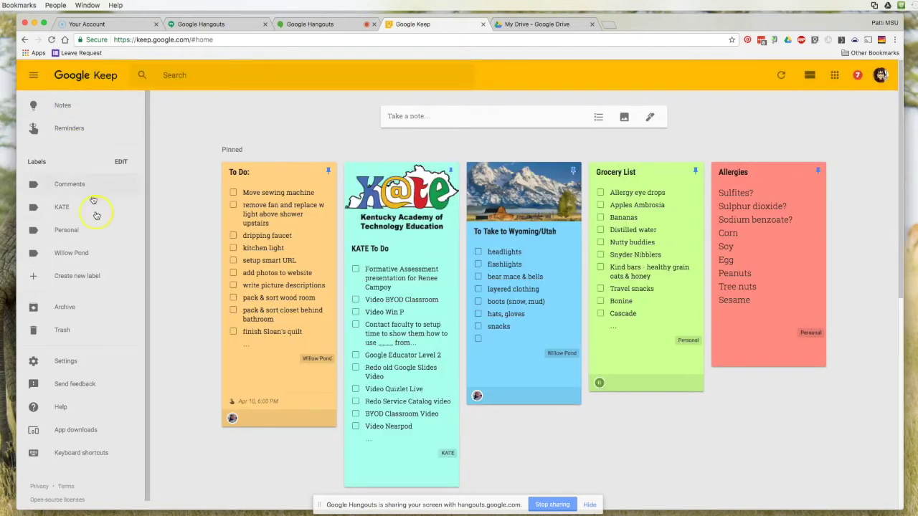
scroll(70, 312, "down", 1)
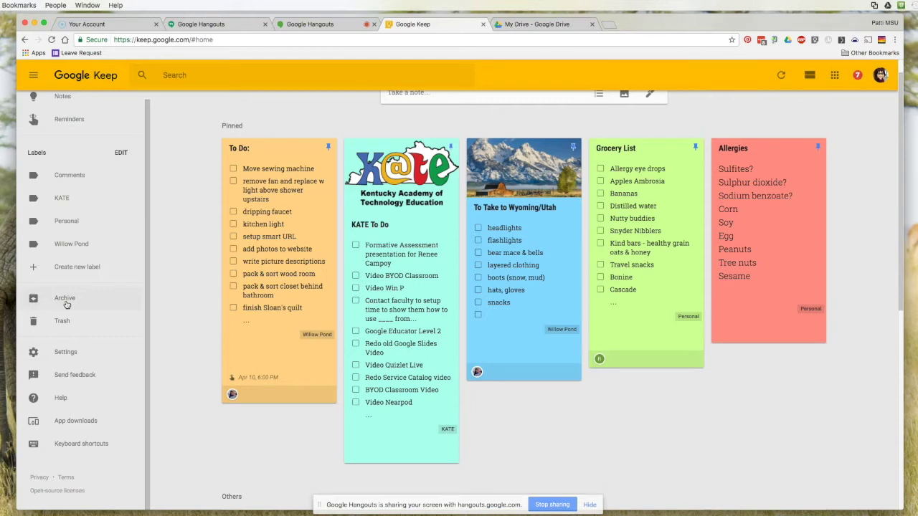
left_click(74, 307)
left_click(78, 351)
scroll(93, 359, "down", 1)
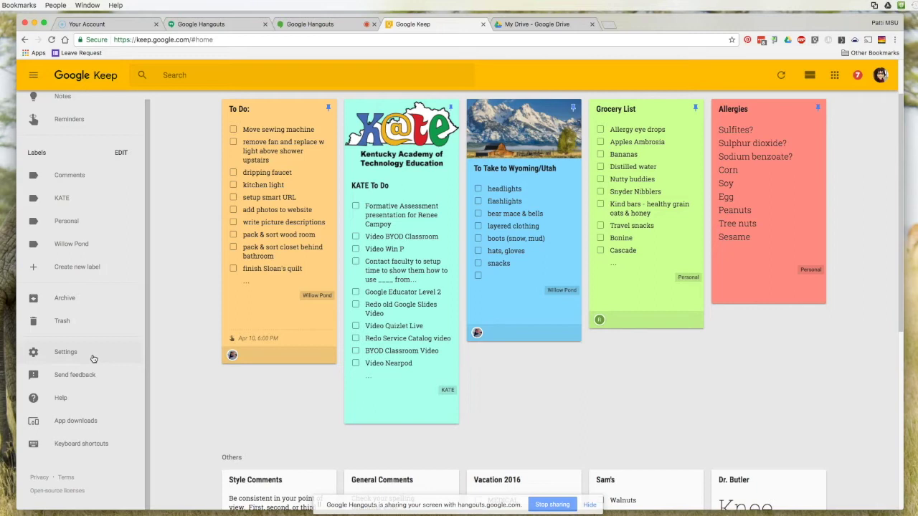
left_click(60, 402)
scroll(89, 425, "down", 1)
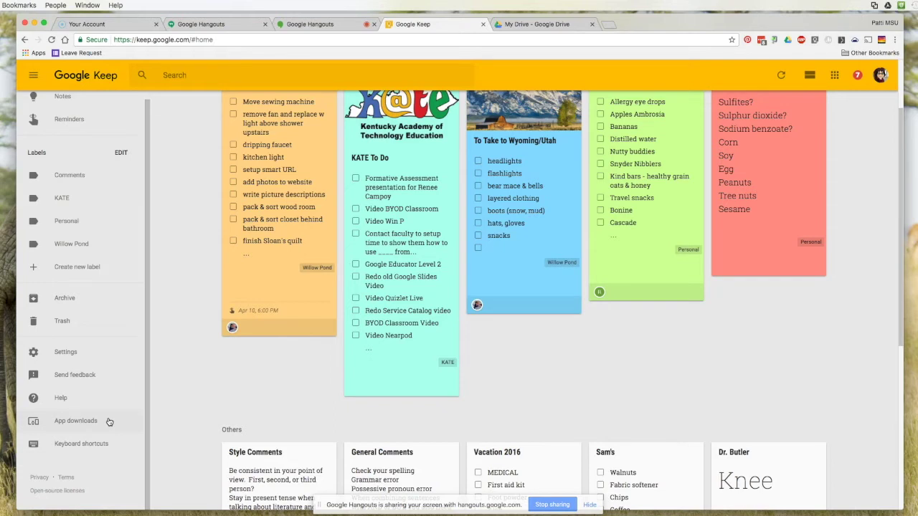
left_click(88, 446)
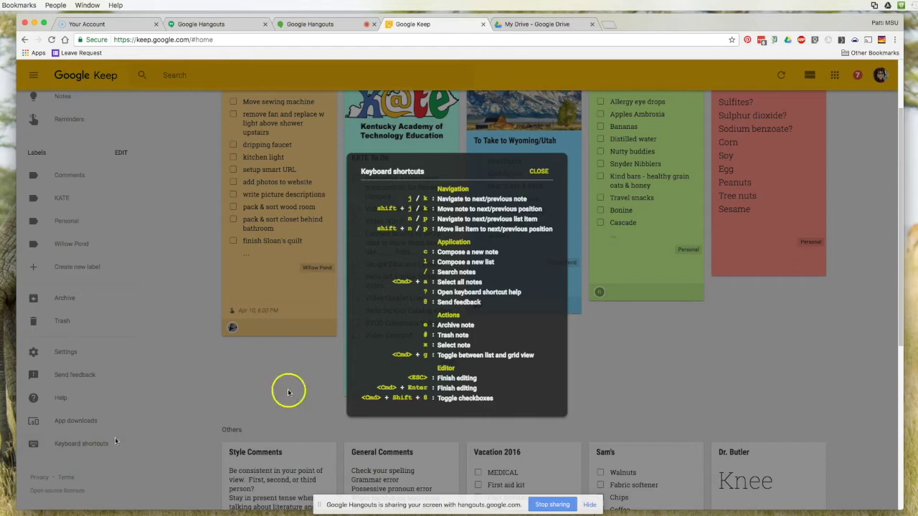
left_click(538, 171)
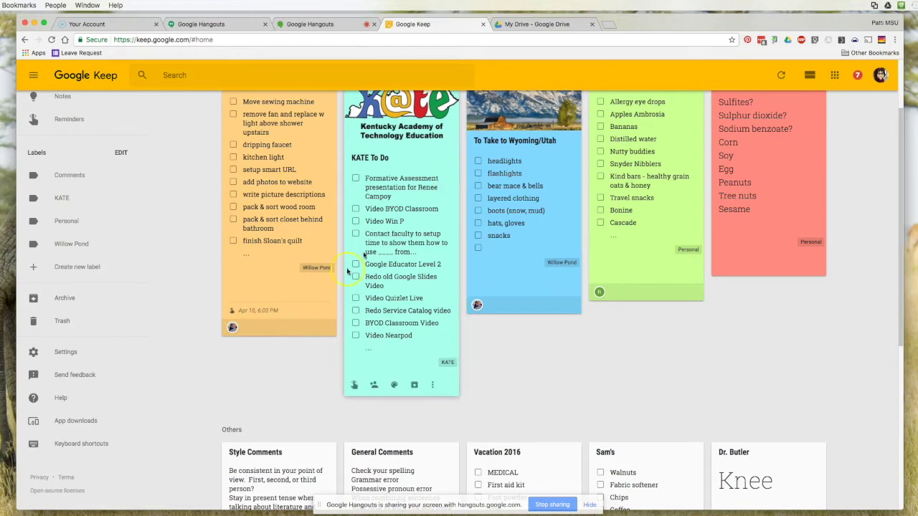
left_click(99, 337)
left_click(73, 350)
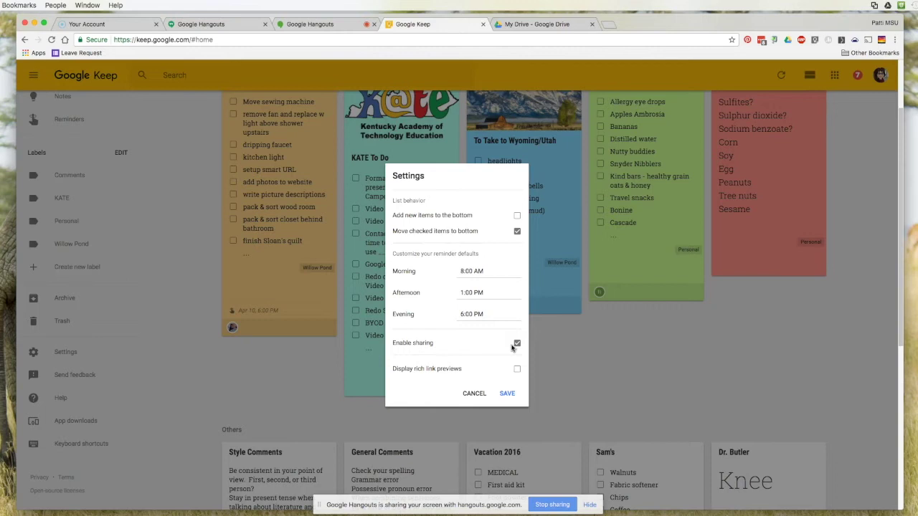
left_click(472, 394)
scroll(575, 364, "up", 3)
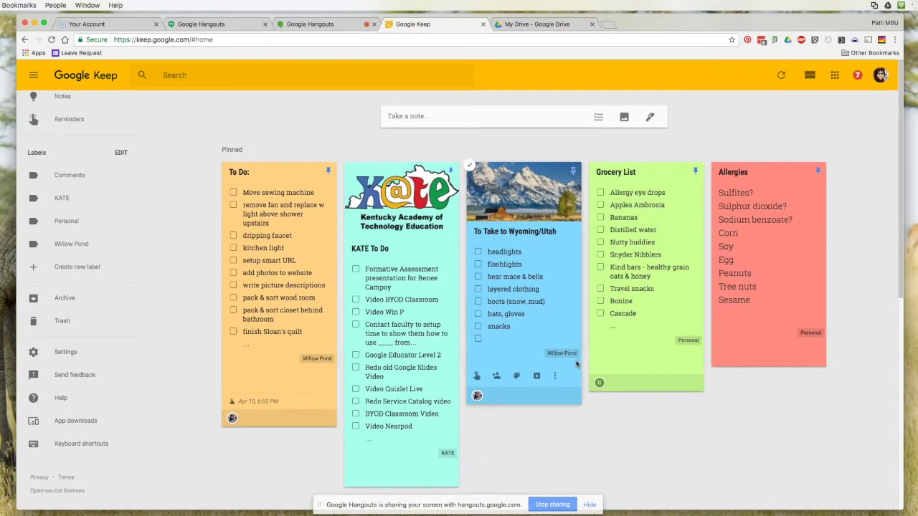
Start a new note listing Google Keep, Google Sites and BYOD Classroom on separate lines.
left_click(404, 118)
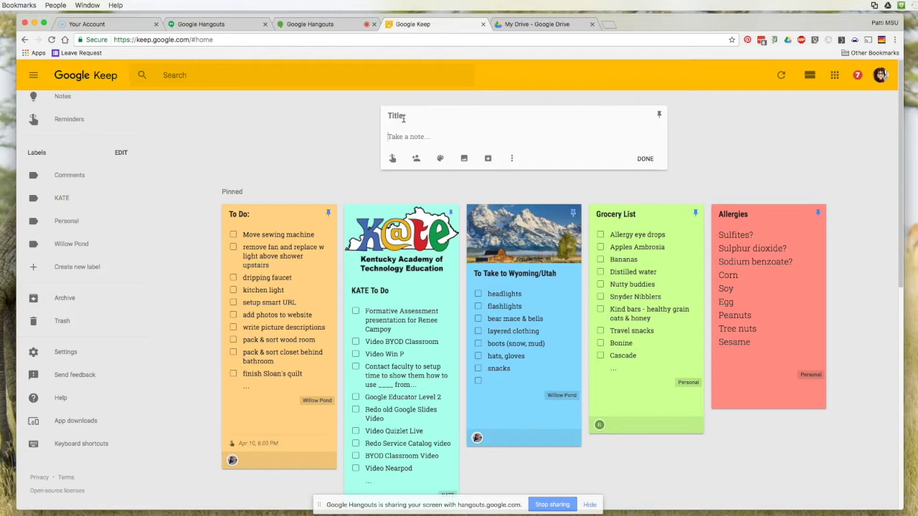
left_click(406, 141)
type("Google Keep")
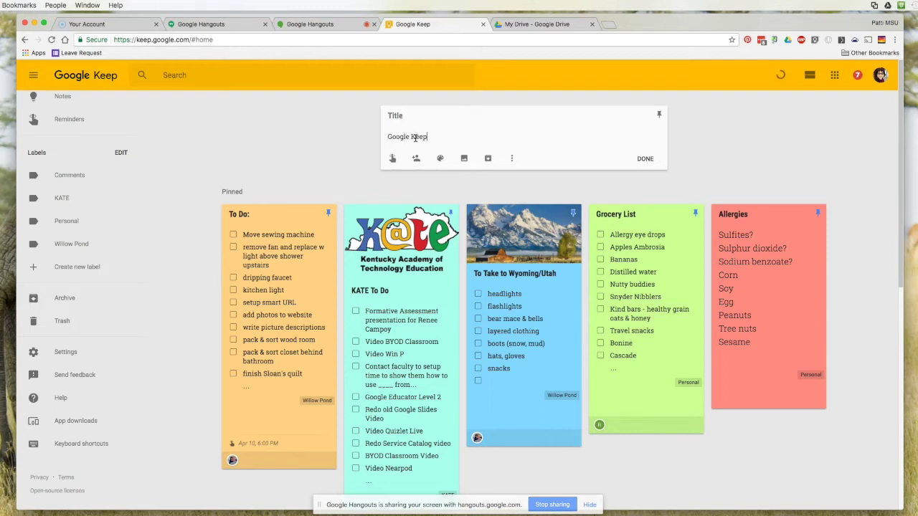
key("Return")
type("Google Sl")
type("tes")
key("Return")
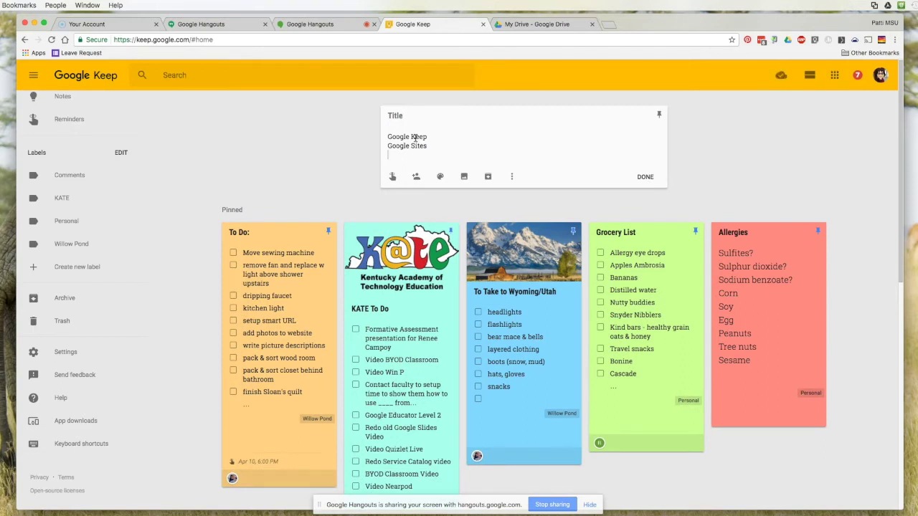
type("BYOD Classroom")
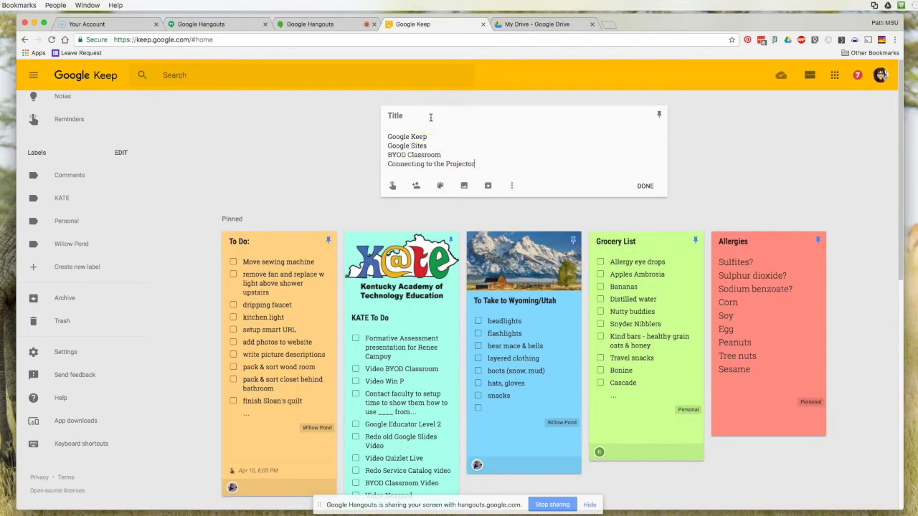
Title the new note 'Videos To Do'.
left_click(411, 117)
type("To Do")
key("super+Left")
type("Videos")
left_click(639, 188)
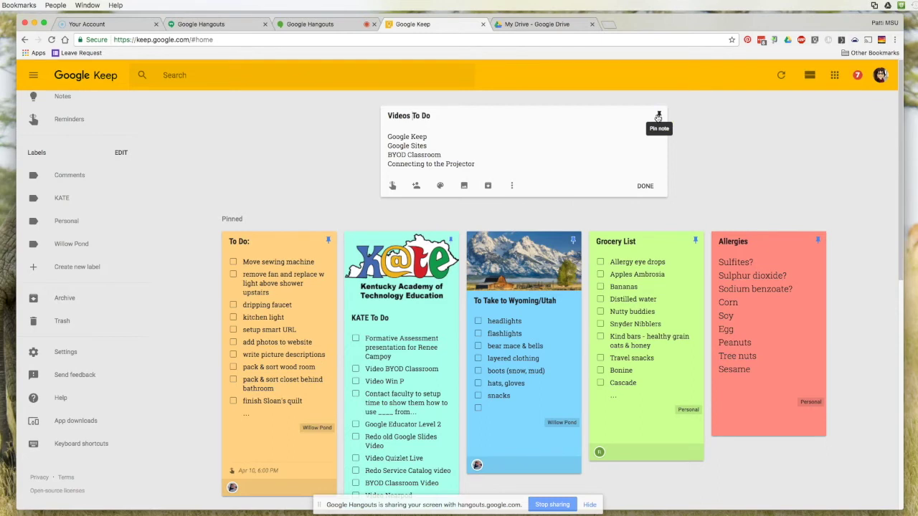
Try an April 24, 8:00 AM non-repeating reminder, then switch to a place-based reminder instead.
left_click(392, 187)
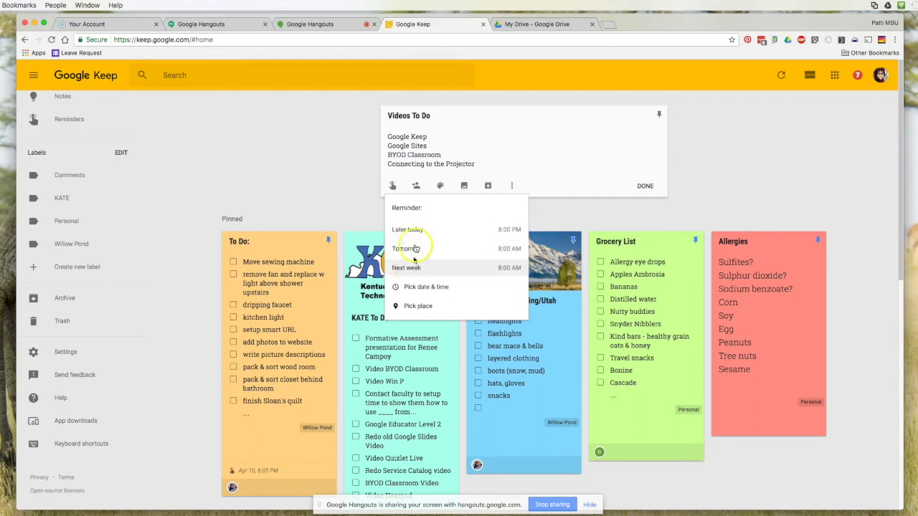
left_click(432, 288)
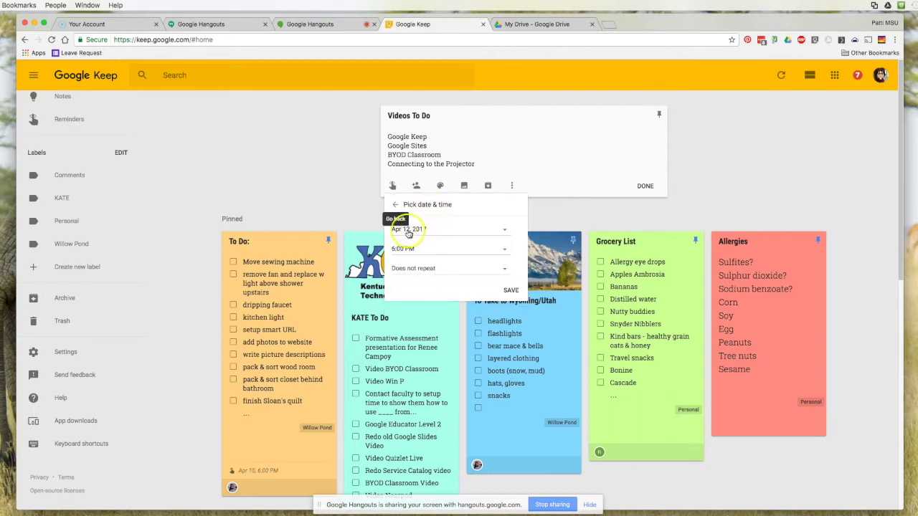
left_click(501, 229)
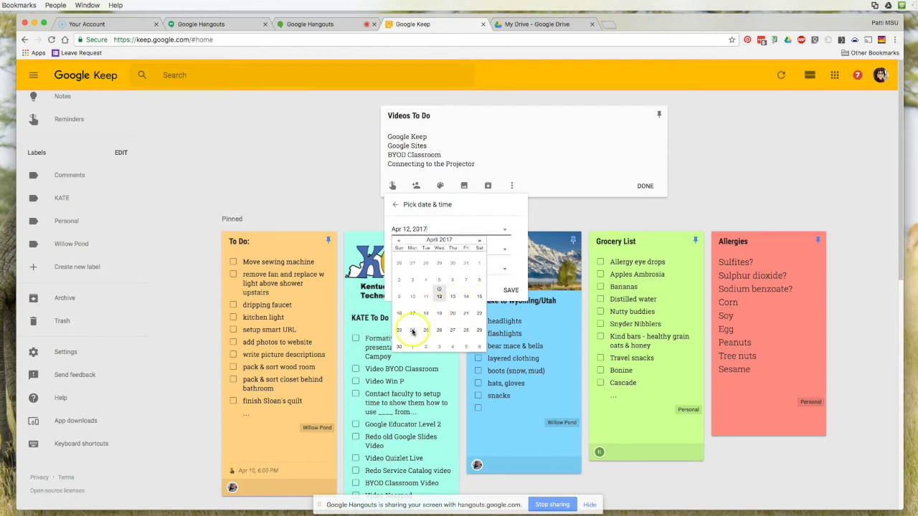
left_click(412, 329)
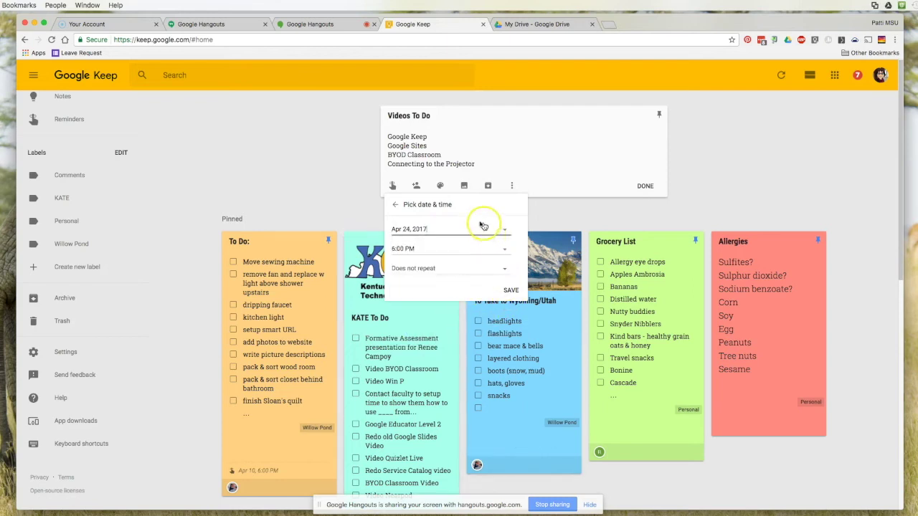
left_click(506, 249)
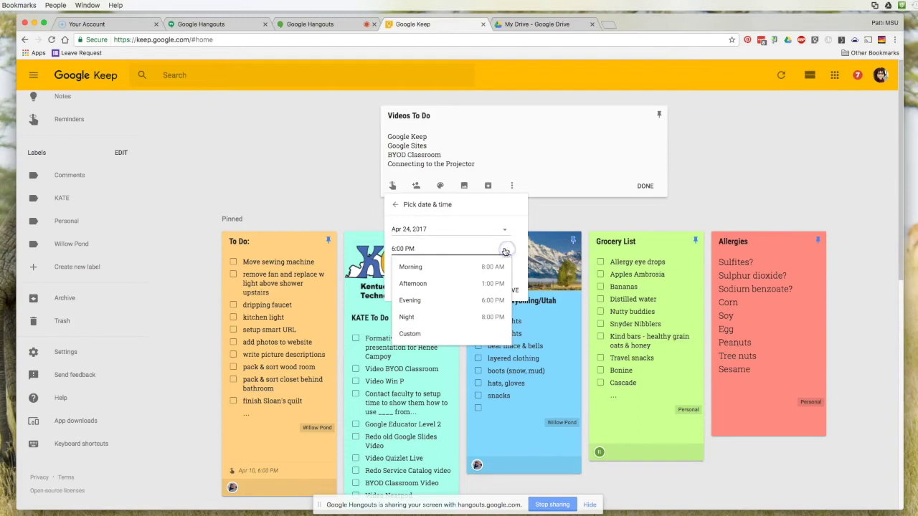
left_click(457, 267)
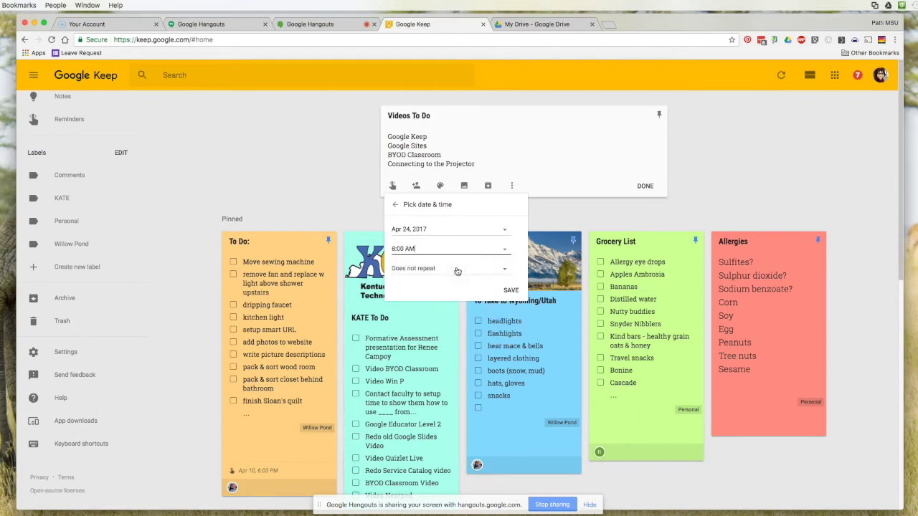
left_click(505, 269)
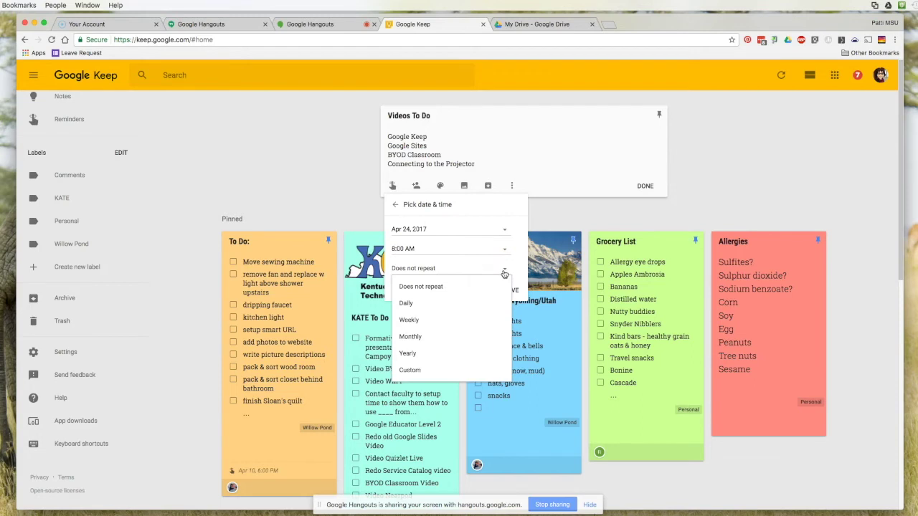
left_click(505, 267)
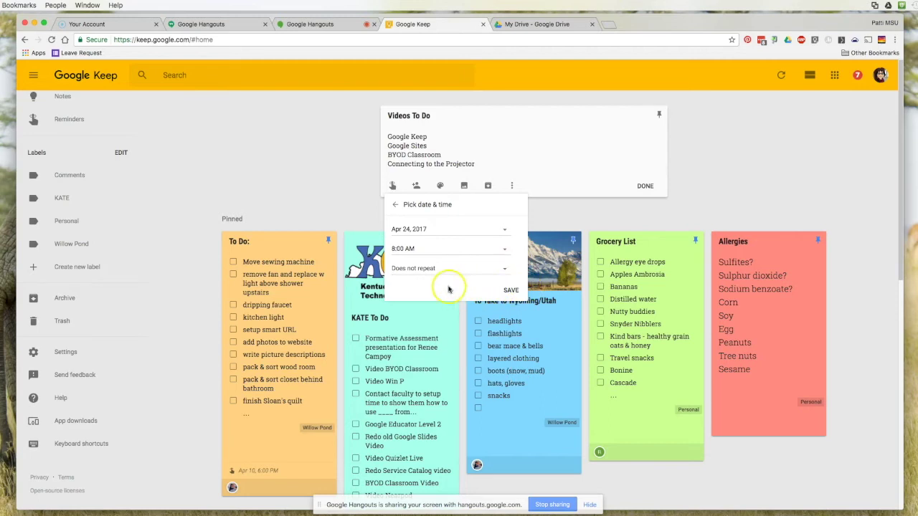
left_click(395, 206)
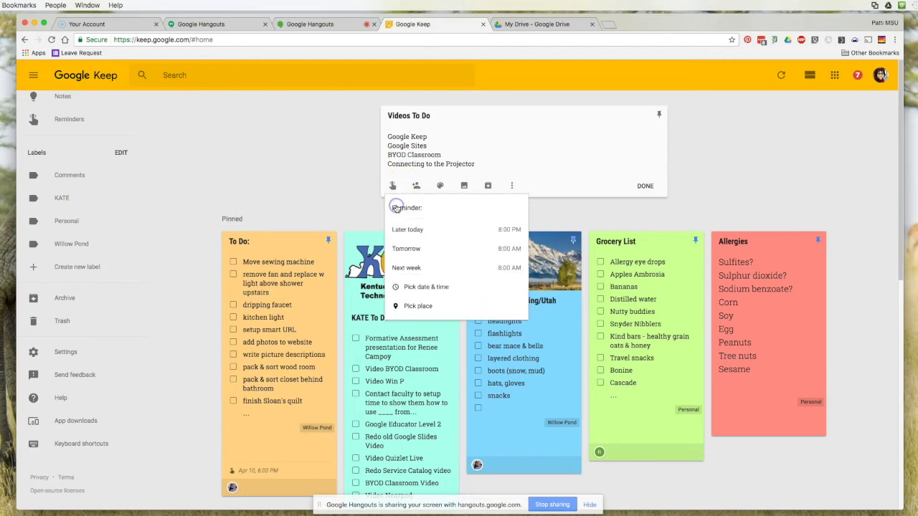
left_click(424, 307)
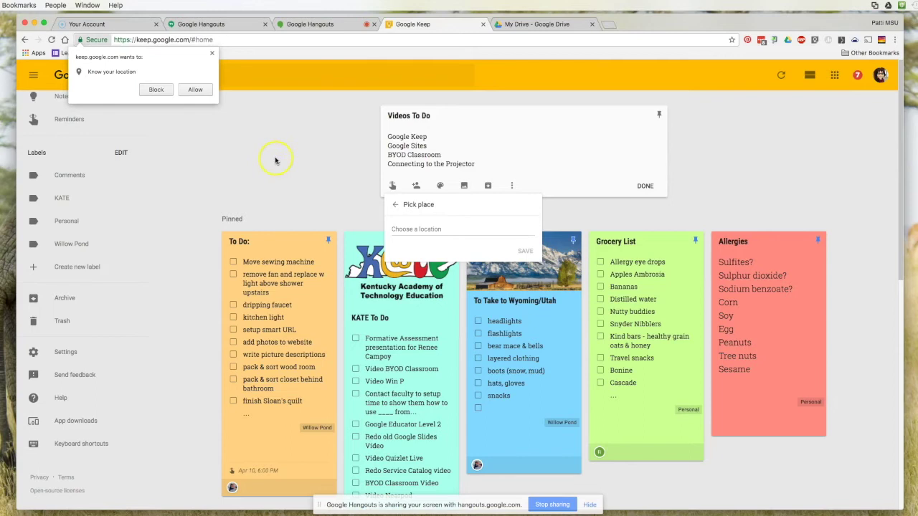
Allow location access and set the reminder place to Murray State University.
left_click(190, 90)
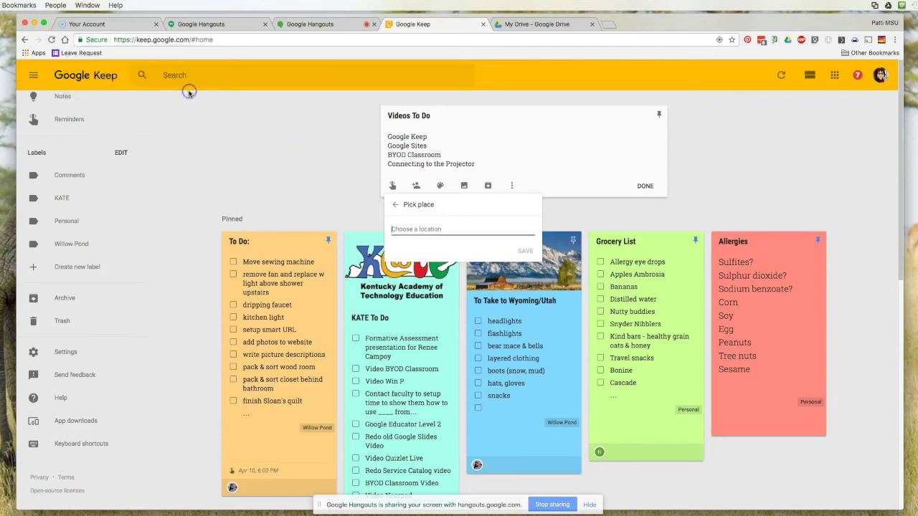
left_click(445, 229)
type("Murra")
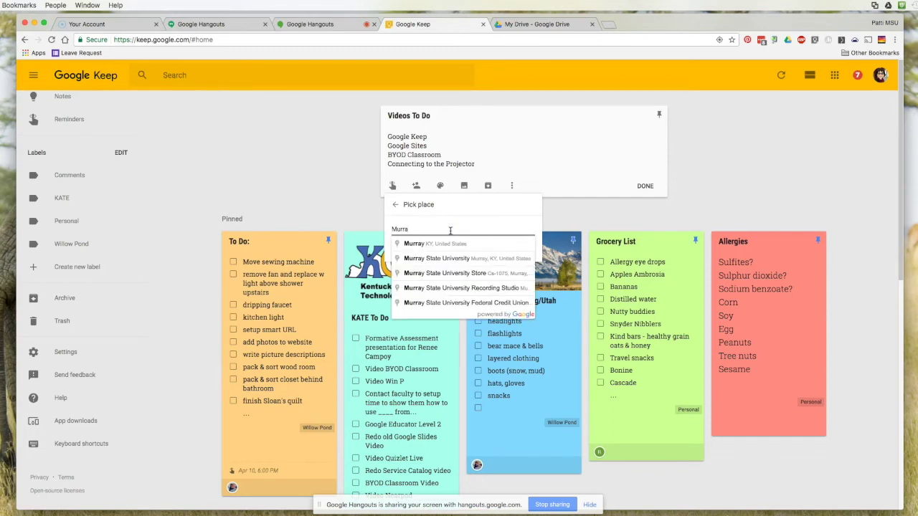
left_click(495, 259)
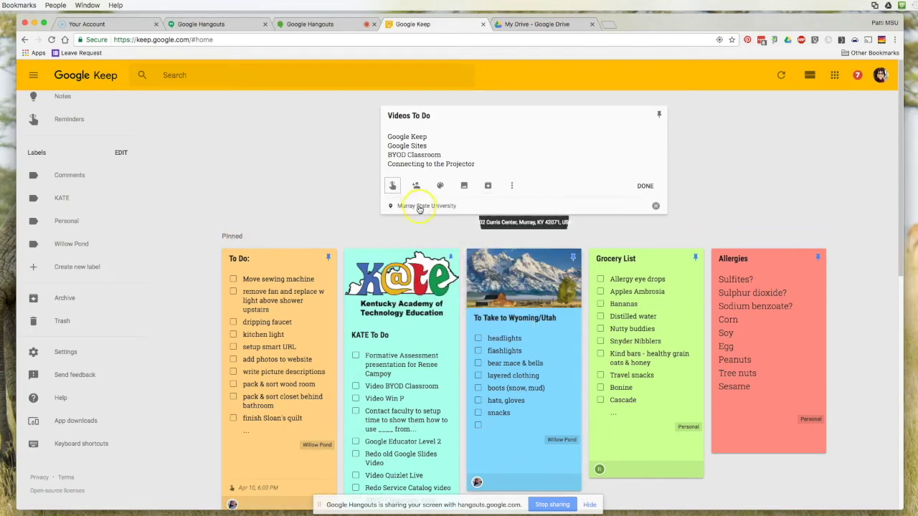
left_click(529, 234)
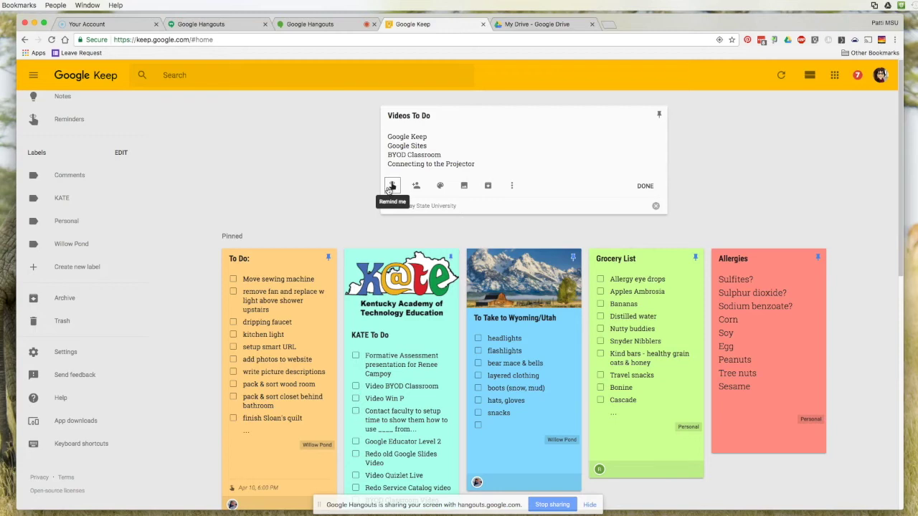
left_click(417, 187)
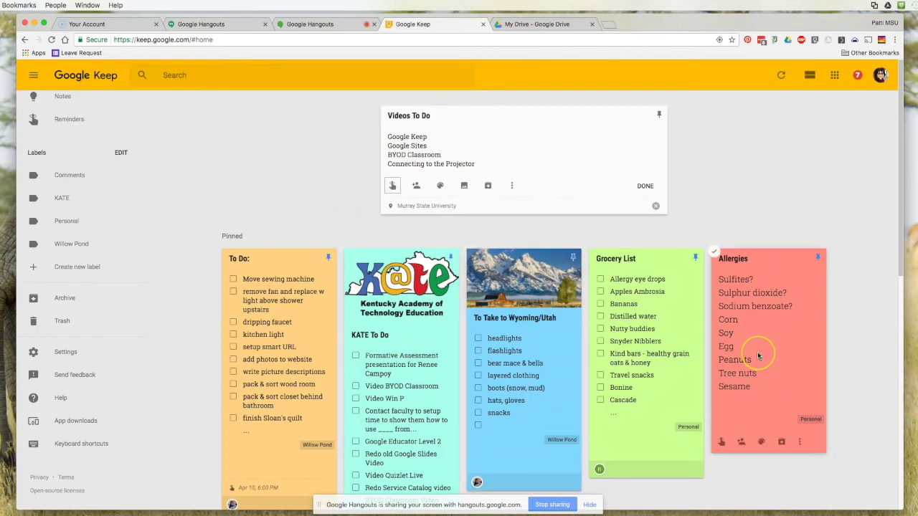
scroll(760, 366, "down", 1)
scroll(758, 357, "down", 10)
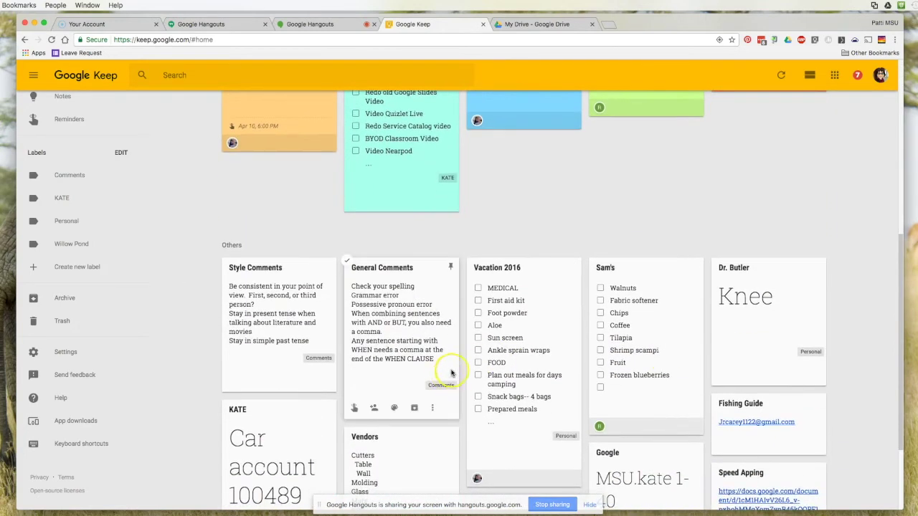
scroll(690, 334, "up", 2)
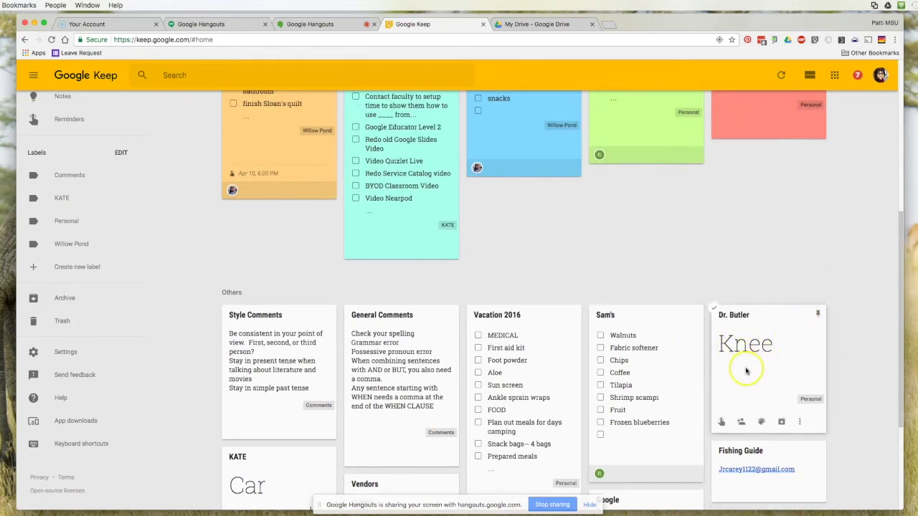
scroll(746, 370, "up", 2)
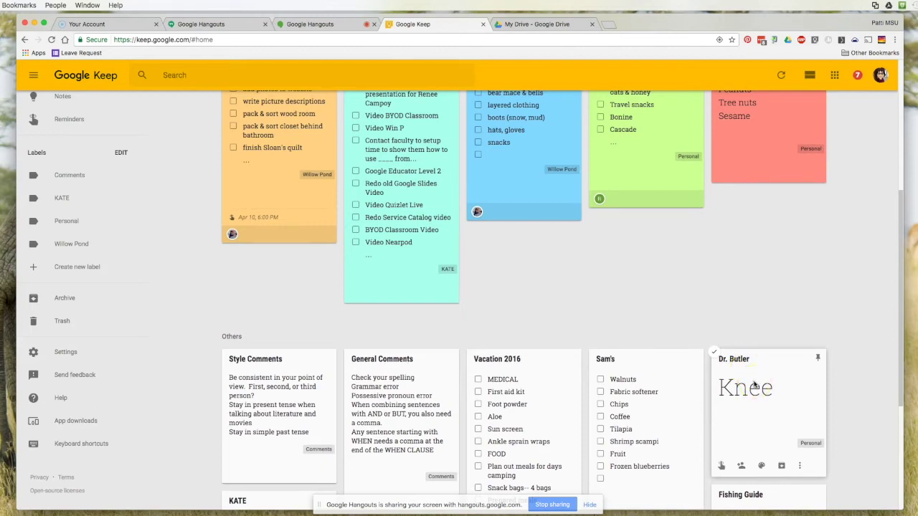
scroll(685, 362, "up", 5)
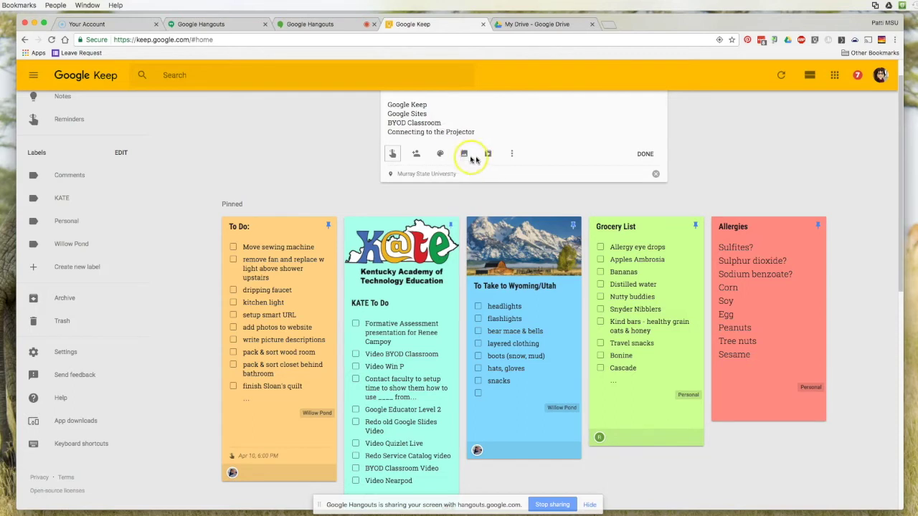
Add a colleague as collaborator by entering their e-mail, picking the suggestion and saving.
left_click(420, 154)
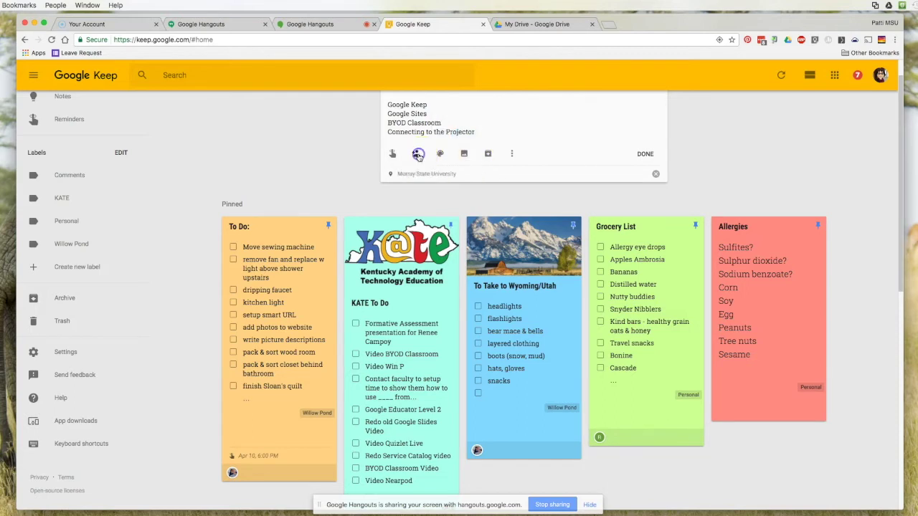
type("vk")
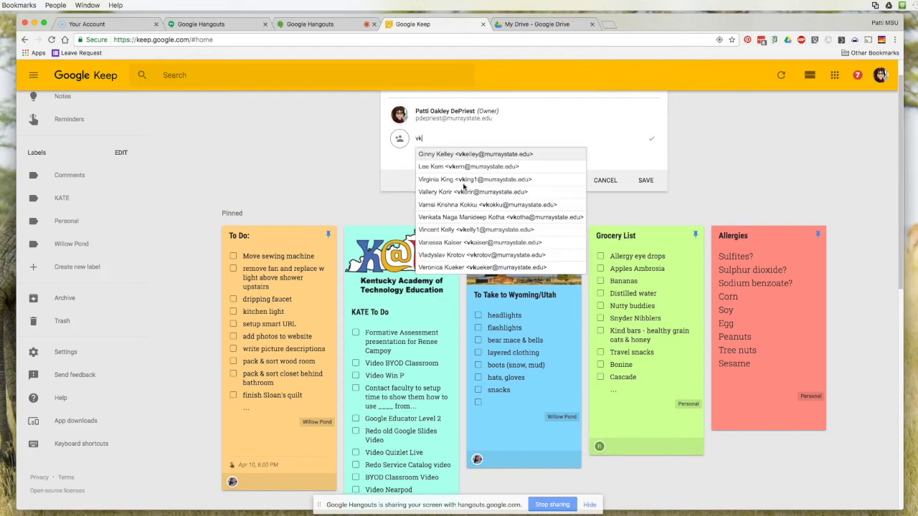
left_click(505, 154)
left_click(648, 180)
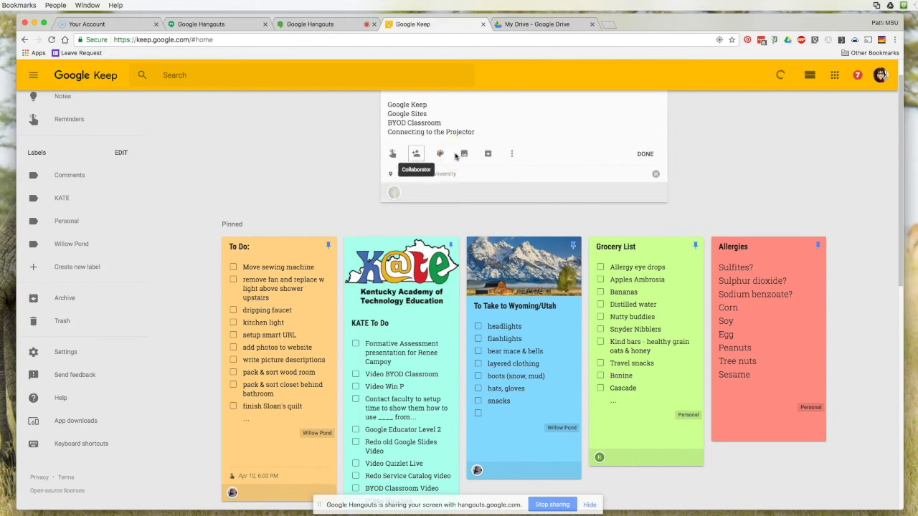
Preview the note's colour choices and dismiss them without picking a colour.
mouse_move(439, 150)
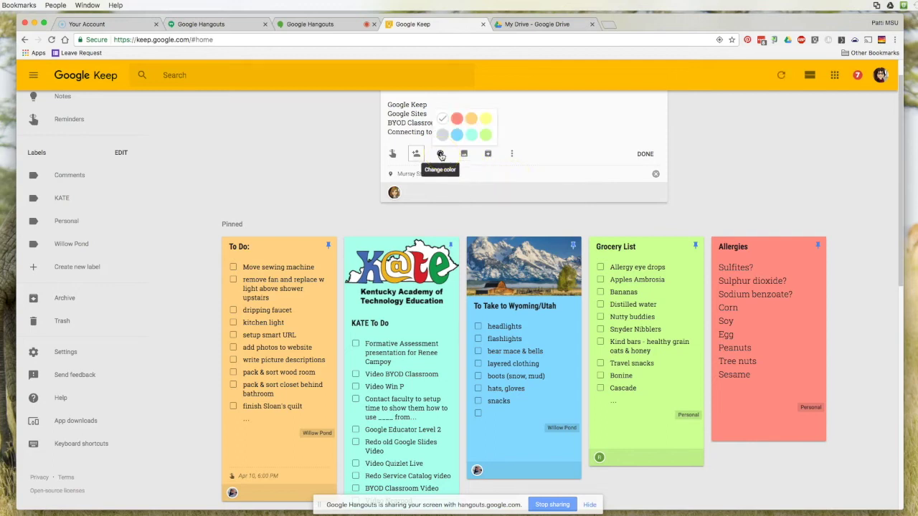
left_click(528, 229)
scroll(537, 289, "down", 5)
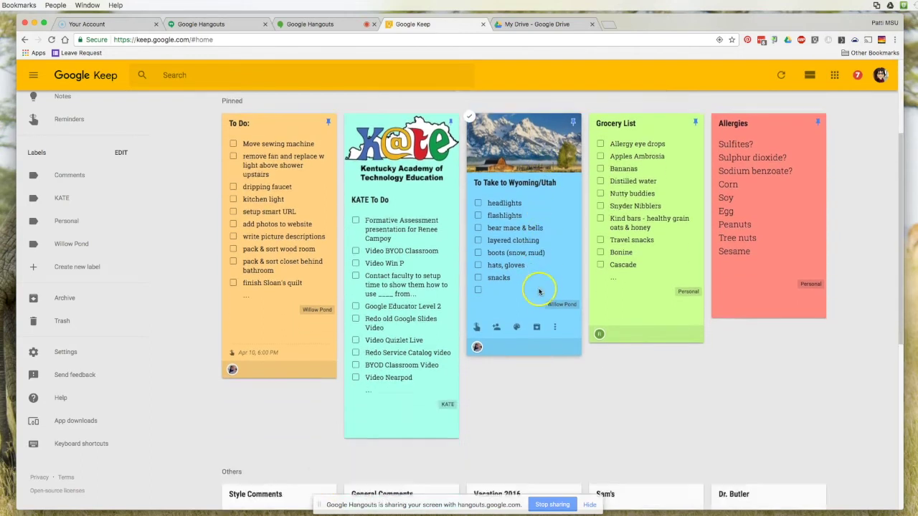
scroll(533, 289, "down", 3)
scroll(533, 289, "up", 10)
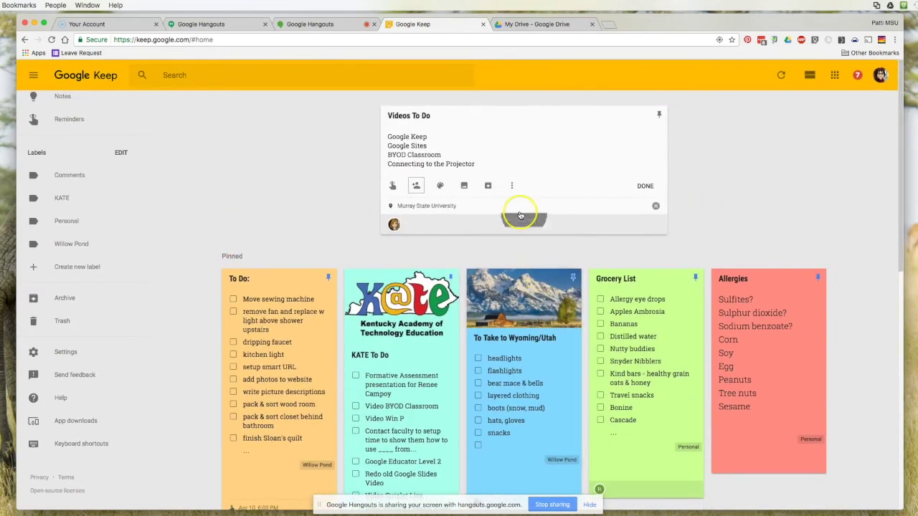
scroll(534, 301, "down", 4)
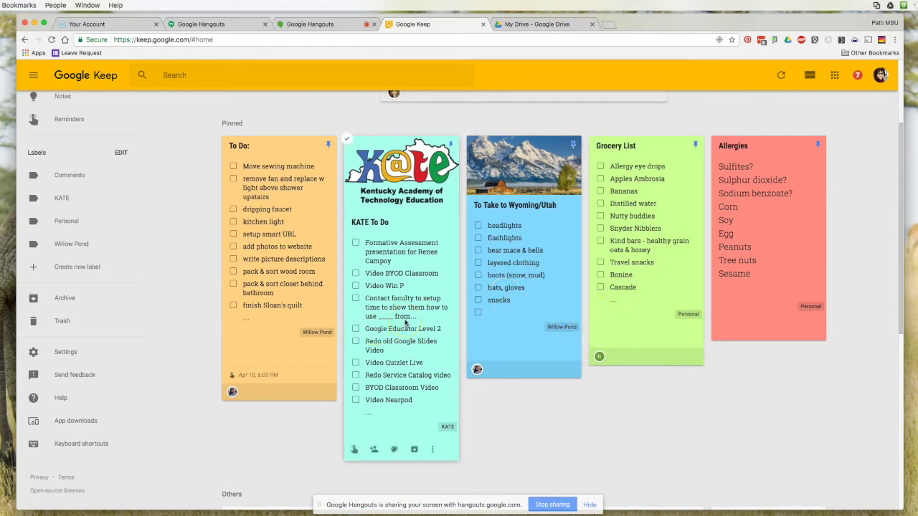
scroll(405, 322, "up", 3)
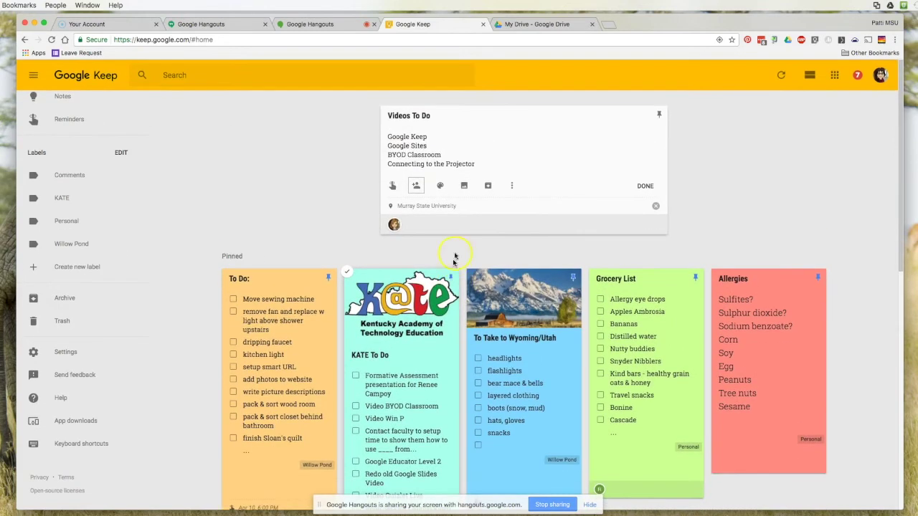
Start adding an image to Videos To Do, cancel it, and close the note.
mouse_move(440, 188)
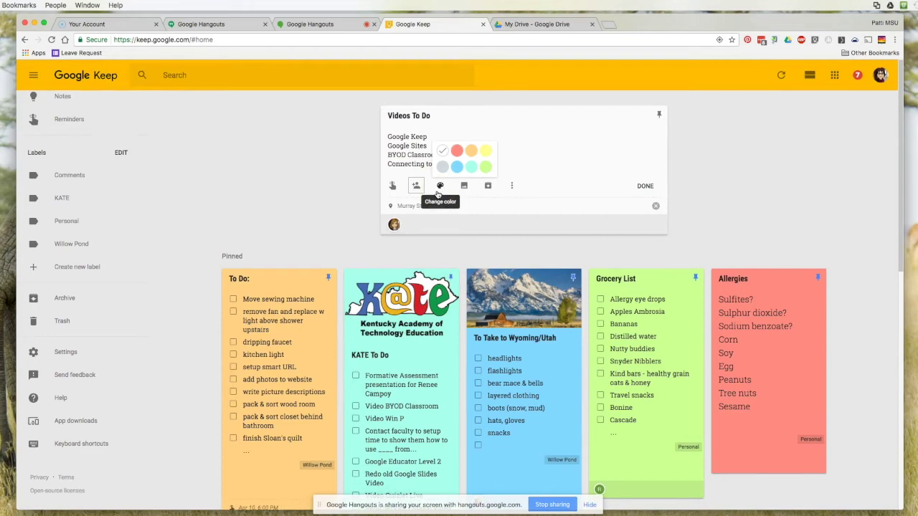
left_click(465, 188)
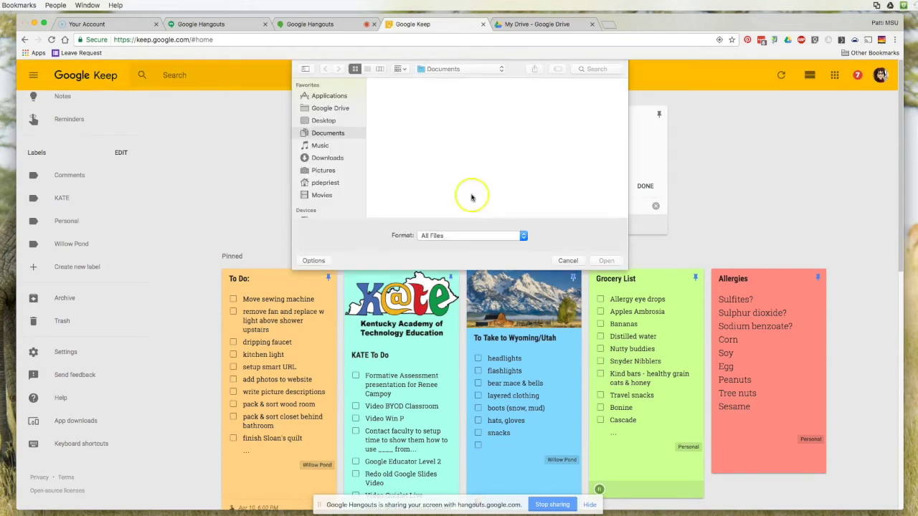
left_click(568, 260)
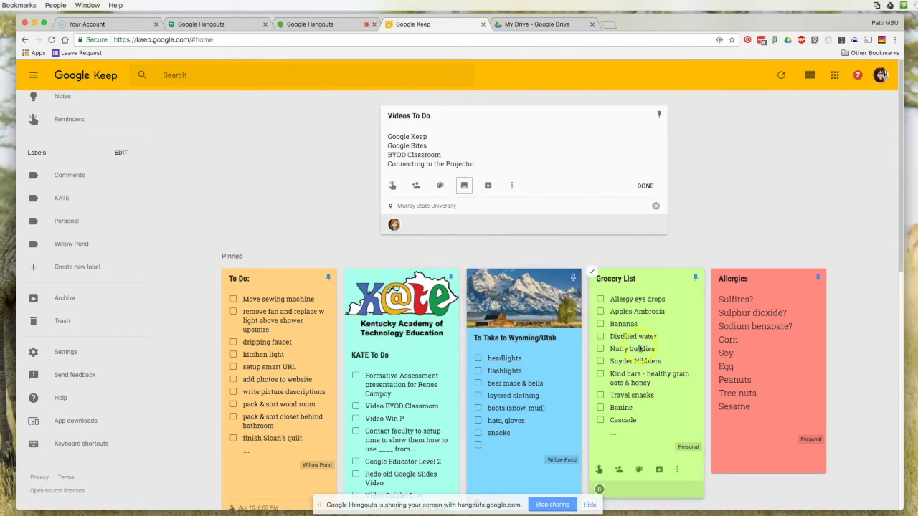
left_click(677, 473)
Check the Grocery List note's extra options, then open the note for editing.
left_click(677, 364)
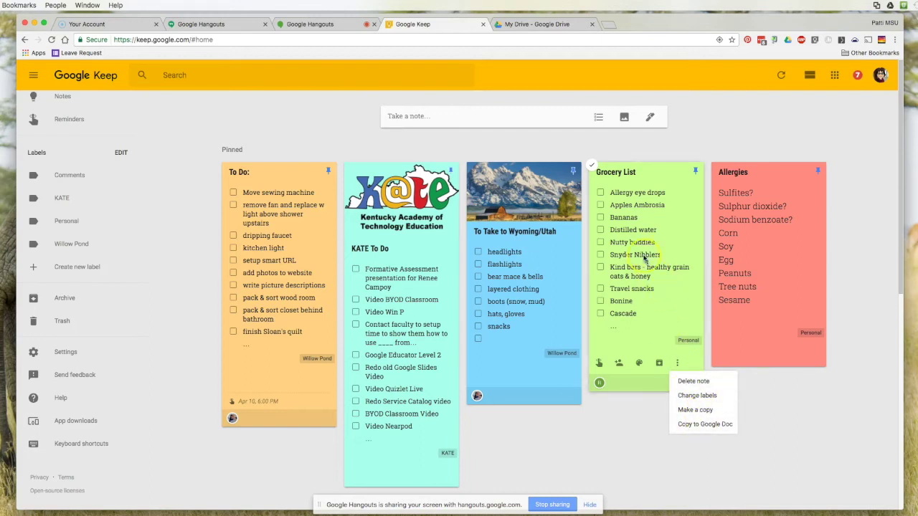
left_click(665, 338)
left_click(669, 225)
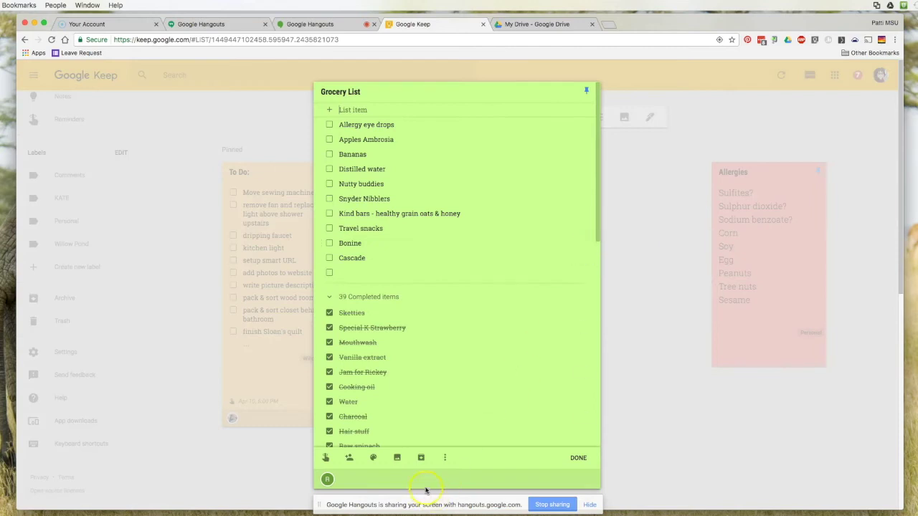
Attach better horizons.jpeg from Pictures to the Grocery List note and finish editing.
left_click(397, 459)
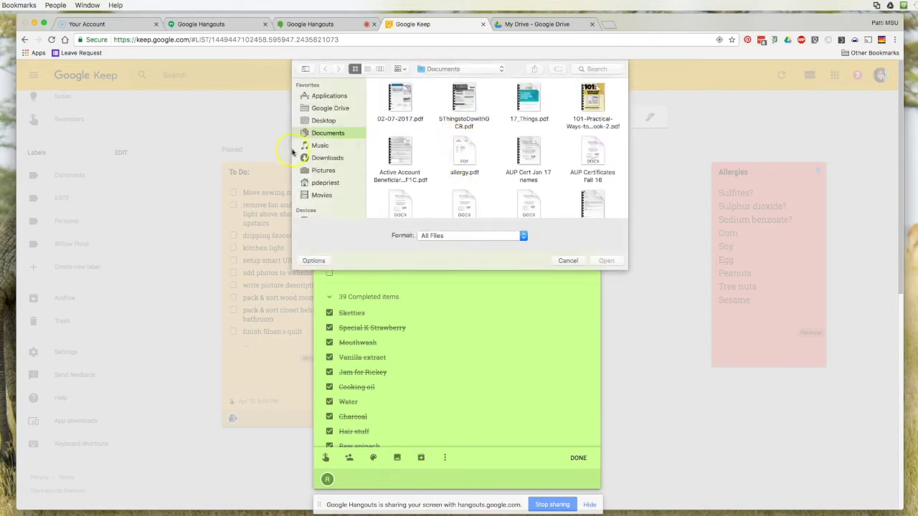
left_click(322, 171)
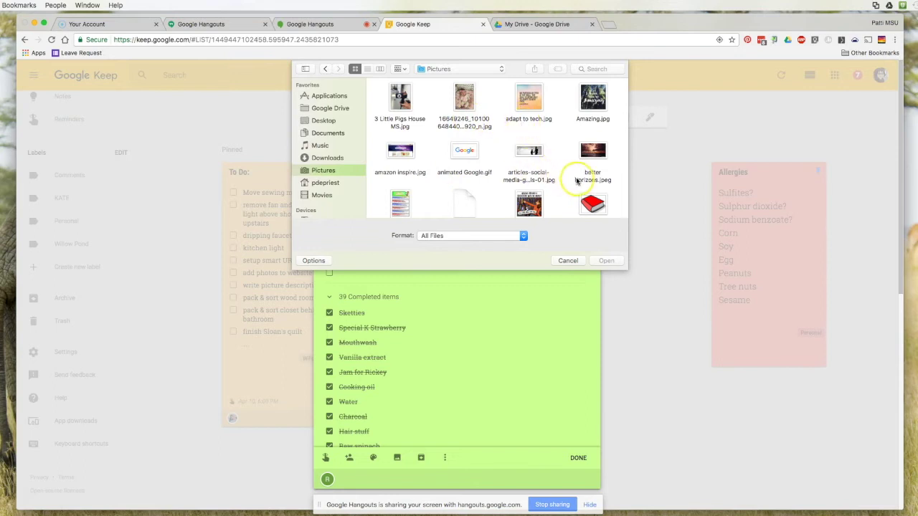
left_click(593, 154)
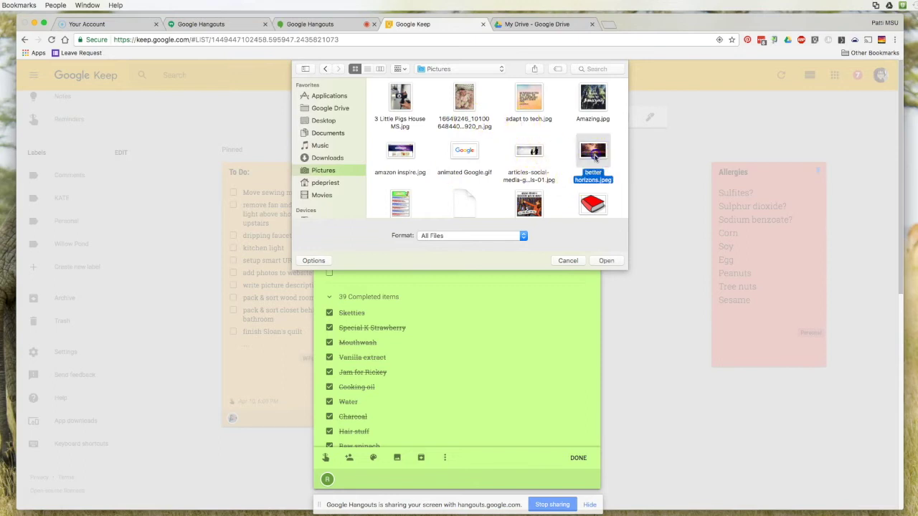
left_click(606, 261)
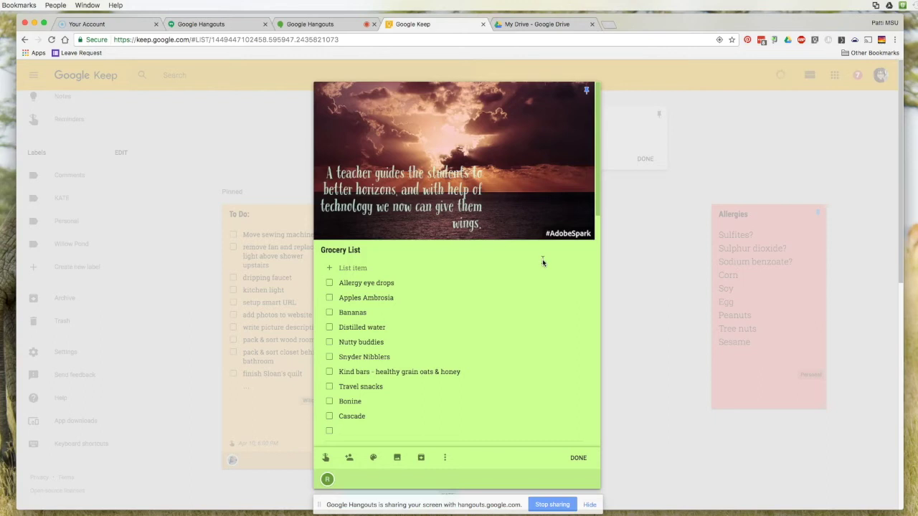
left_click(572, 464)
left_click(578, 459)
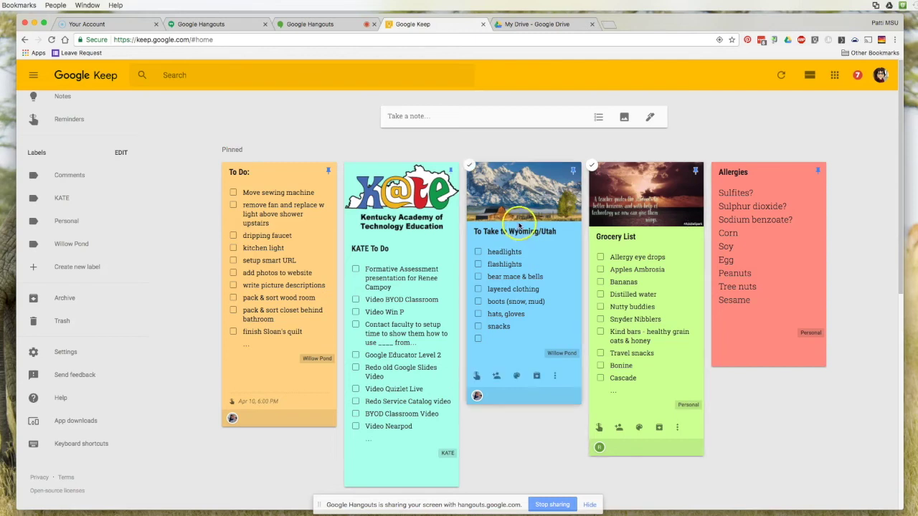
left_click(407, 206)
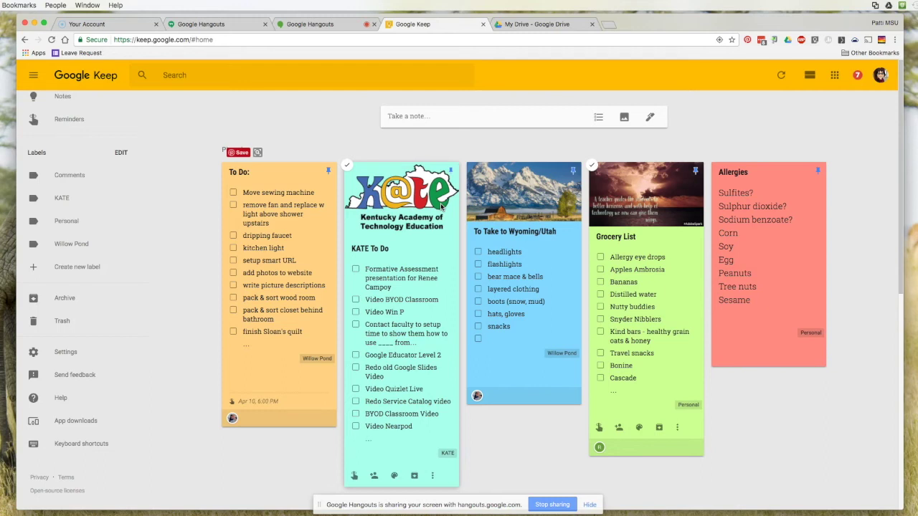
scroll(557, 327, "down", 5)
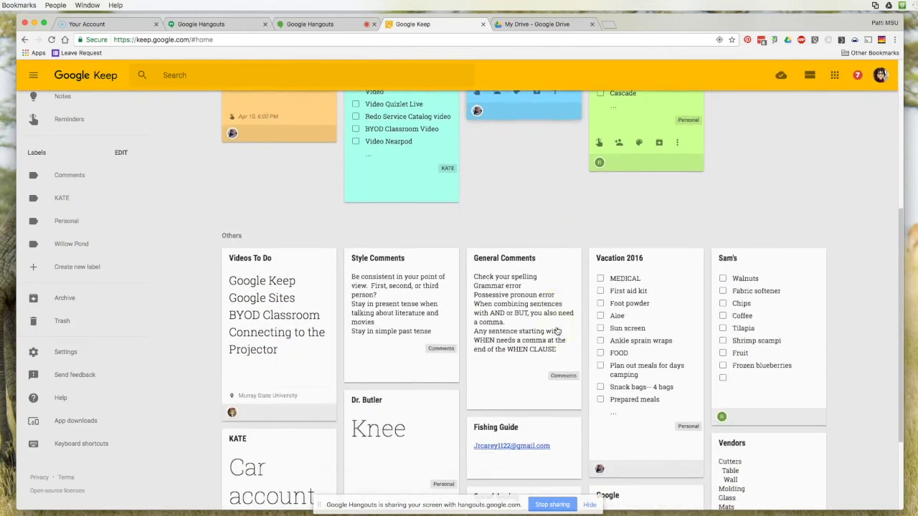
scroll(557, 330, "down", 2)
Open Videos To Do and tick the KATE label for it in the label list.
left_click(302, 226)
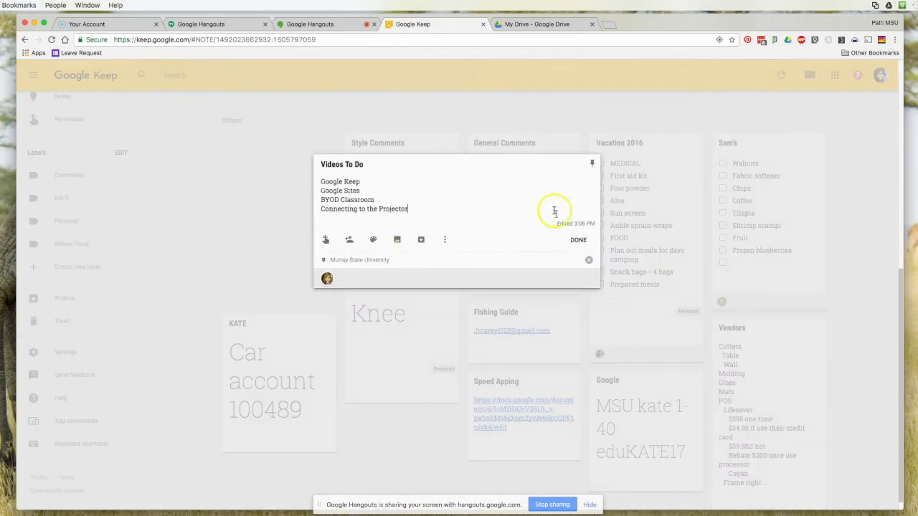
scroll(459, 365, "up", 7)
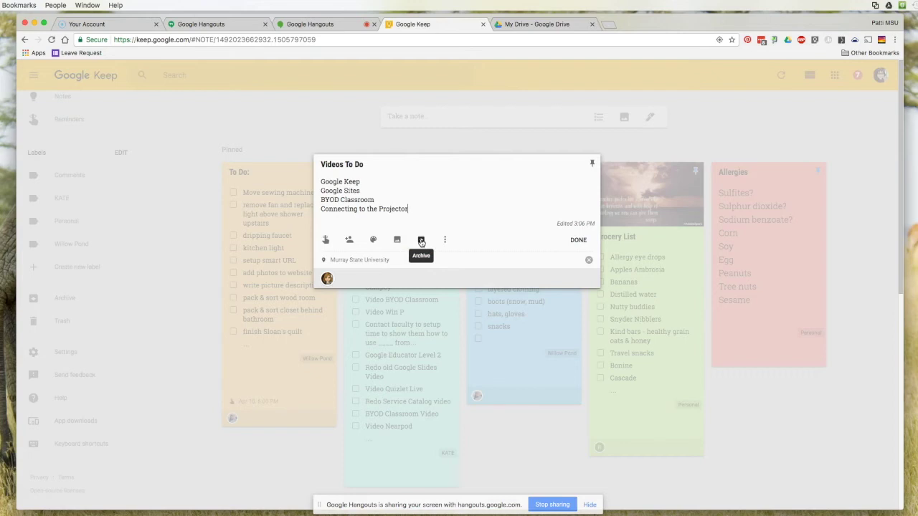
left_click(445, 240)
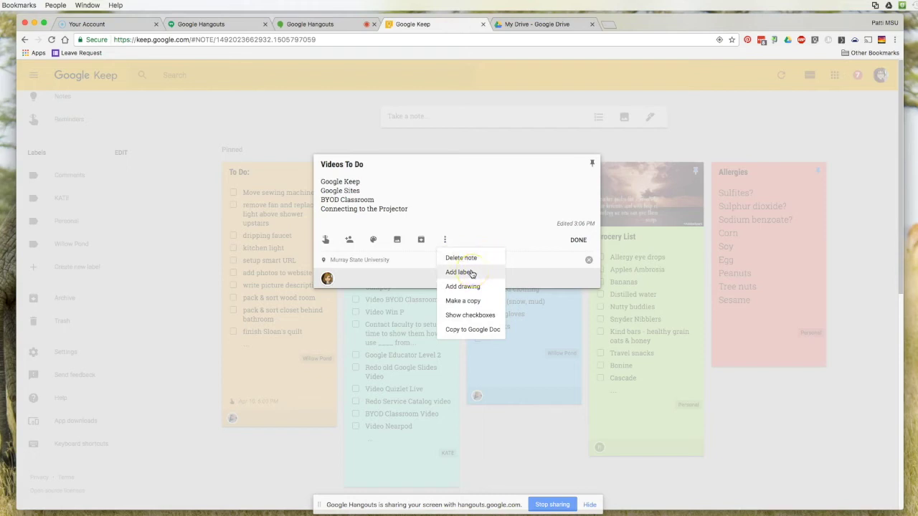
left_click(472, 273)
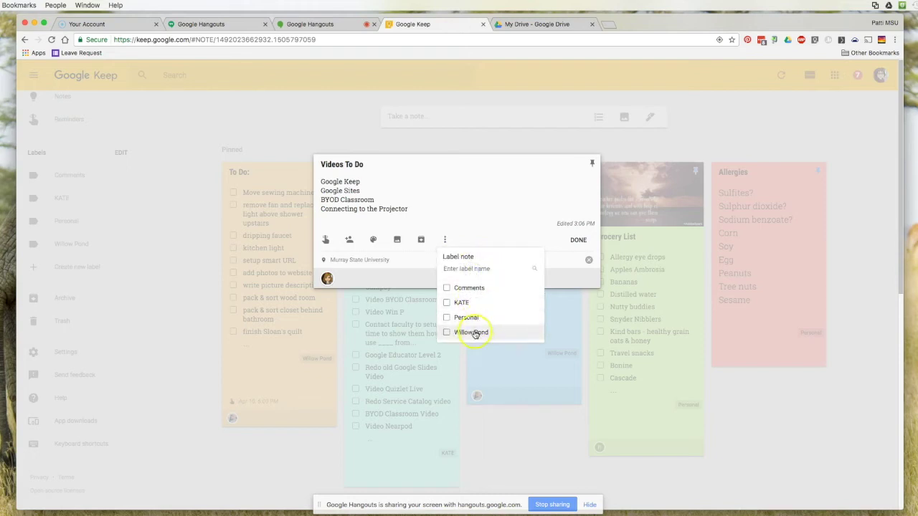
left_click(446, 303)
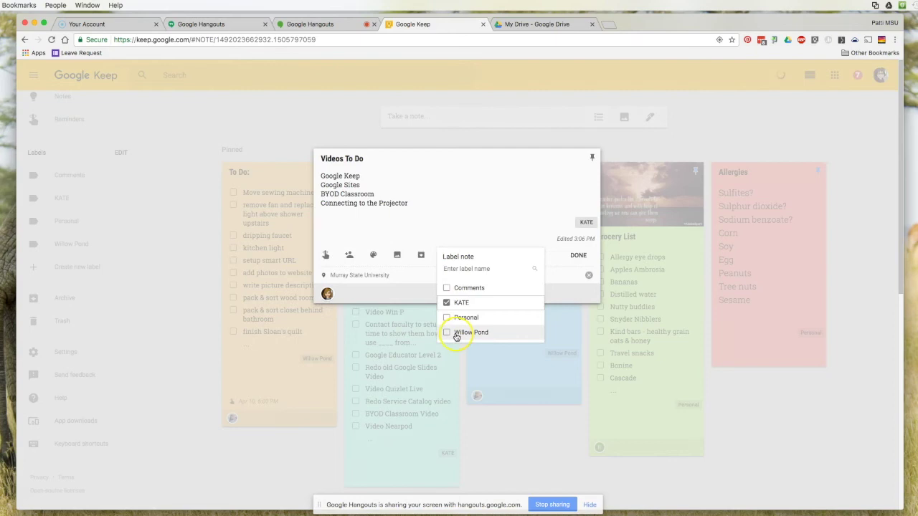
left_click(510, 231)
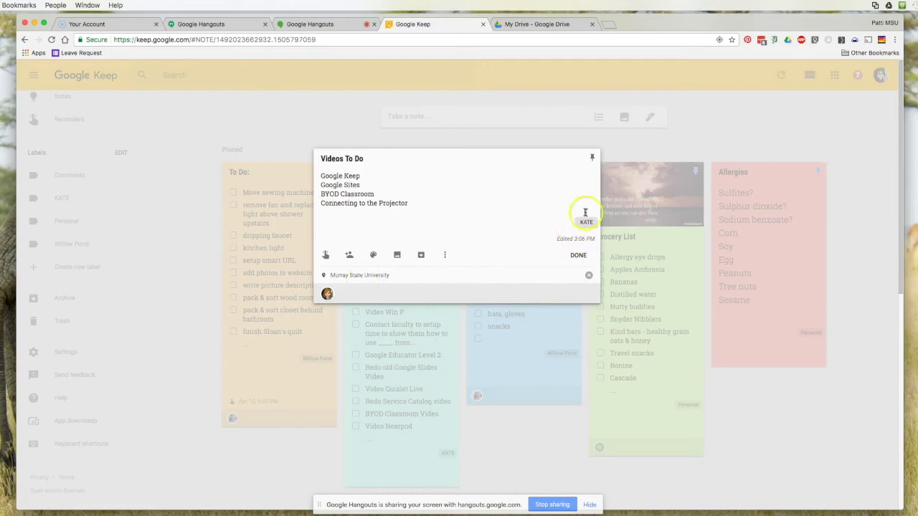
left_click(444, 254)
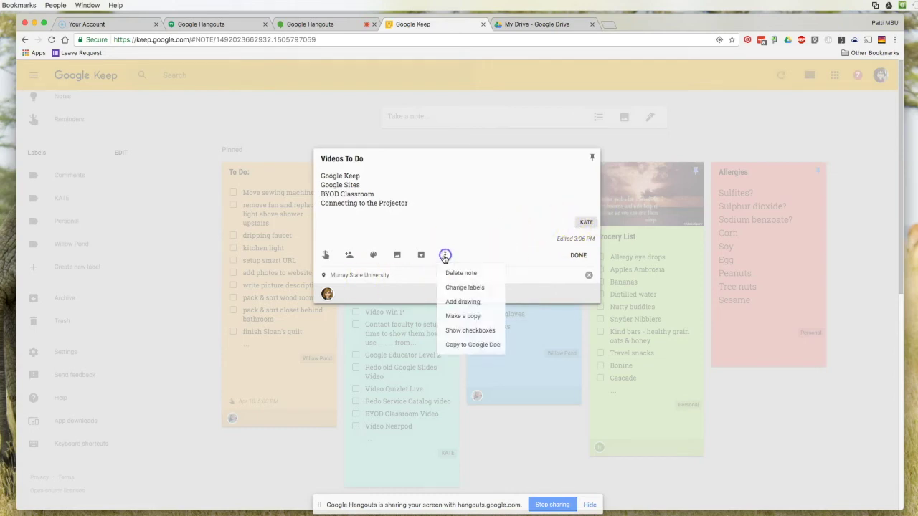
Start a drawing, try the eraser, select, pen, marker and highlighter tools, then delete it.
left_click(472, 302)
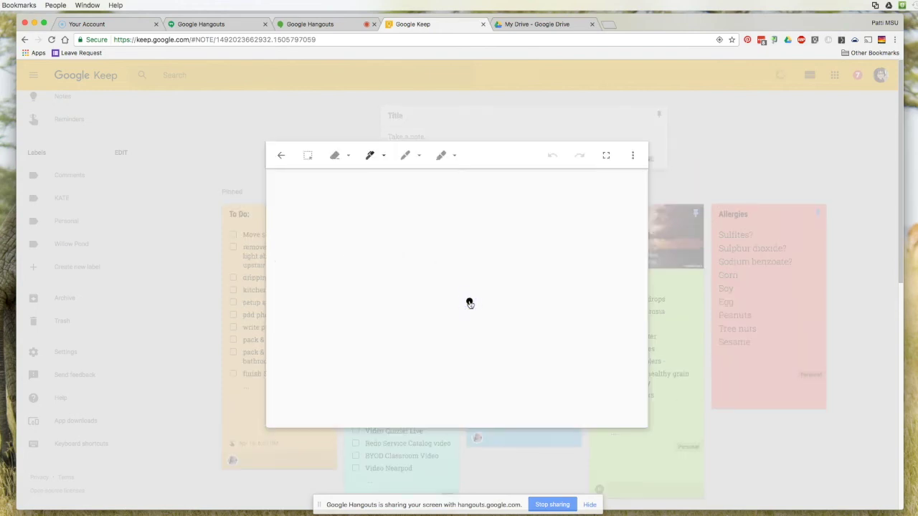
left_click(348, 157)
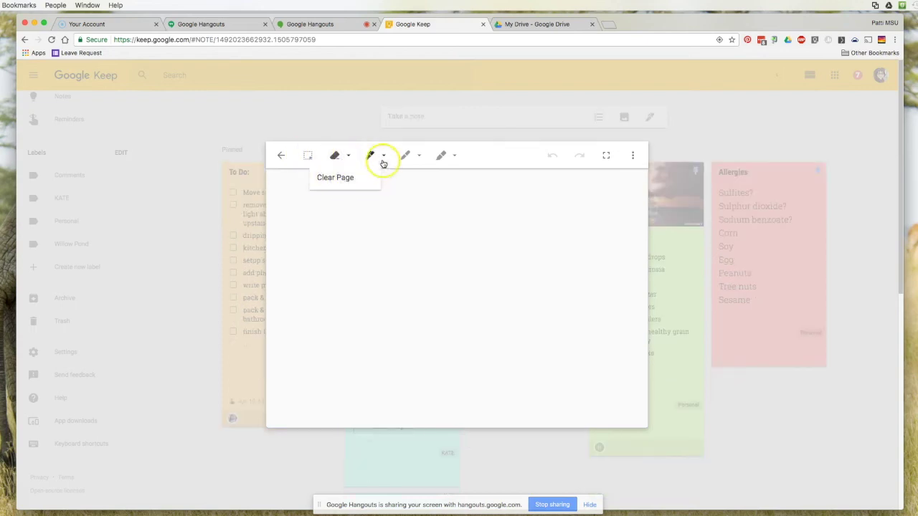
left_click(309, 156)
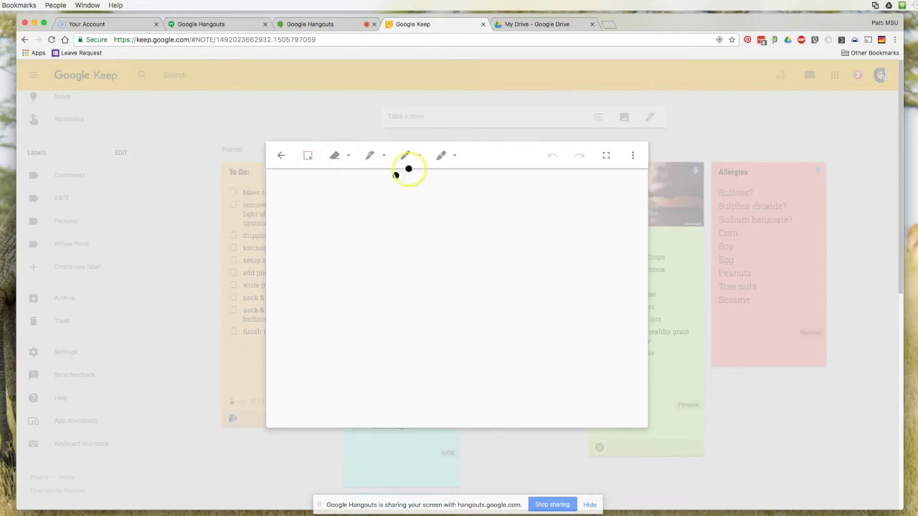
left_click(382, 156)
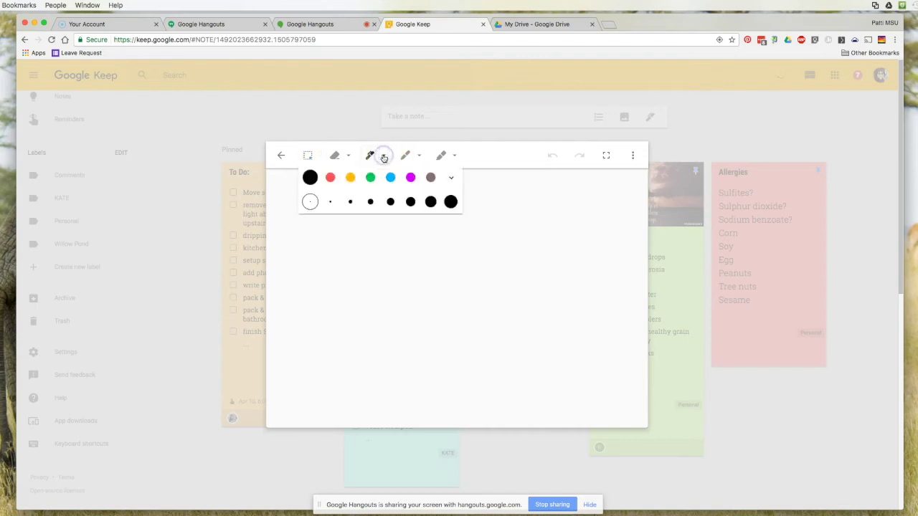
left_click(415, 158)
left_click(455, 157)
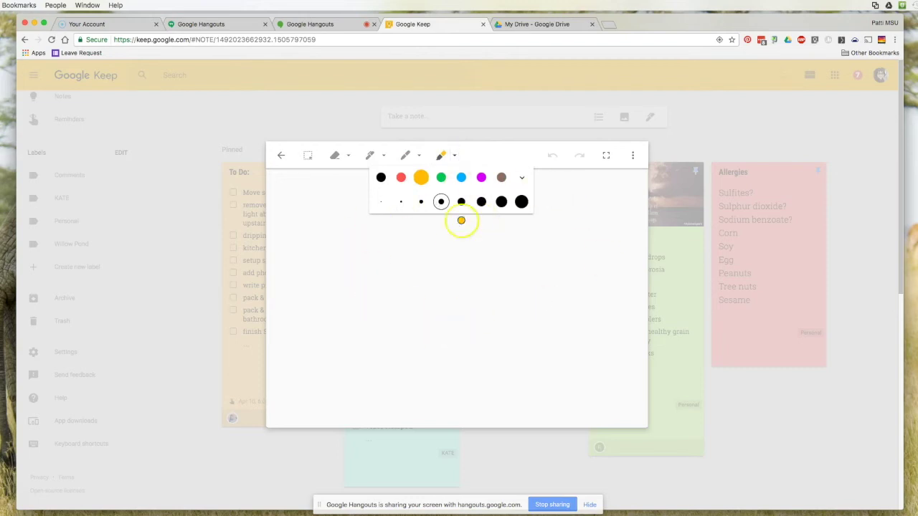
left_click(632, 155)
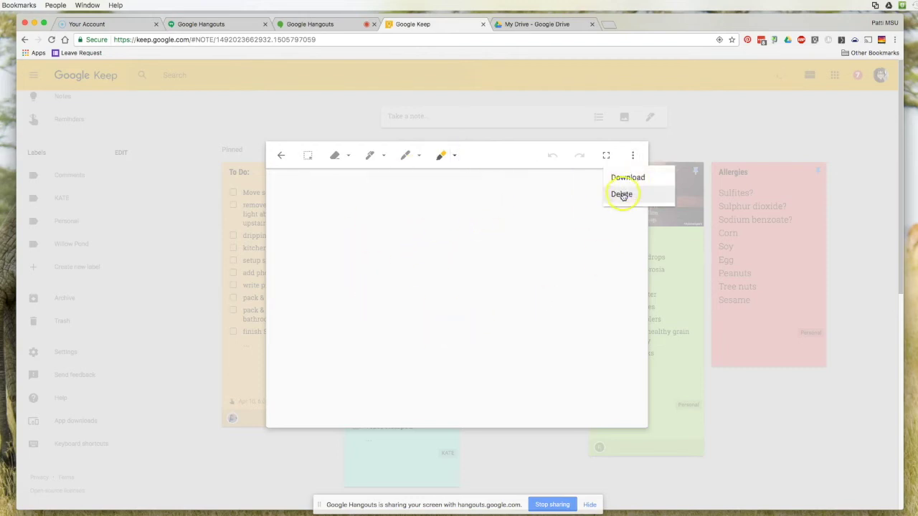
left_click(622, 195)
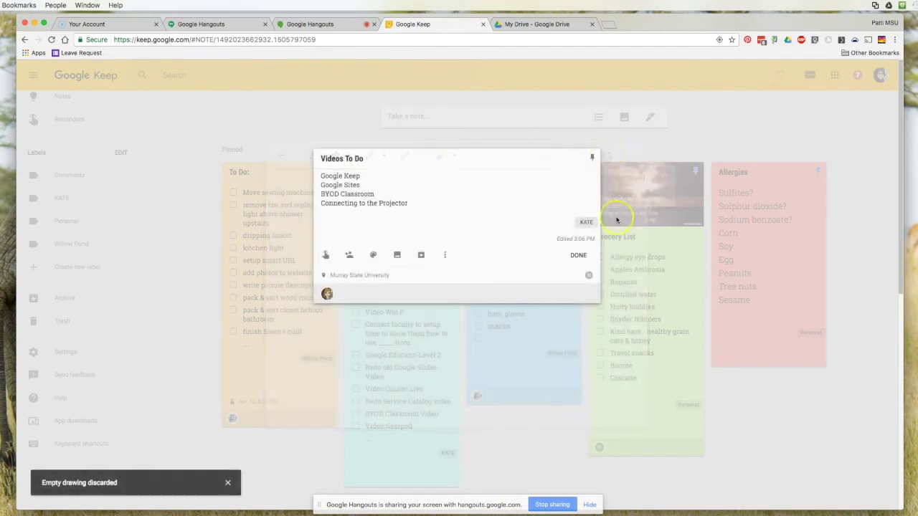
left_click(447, 256)
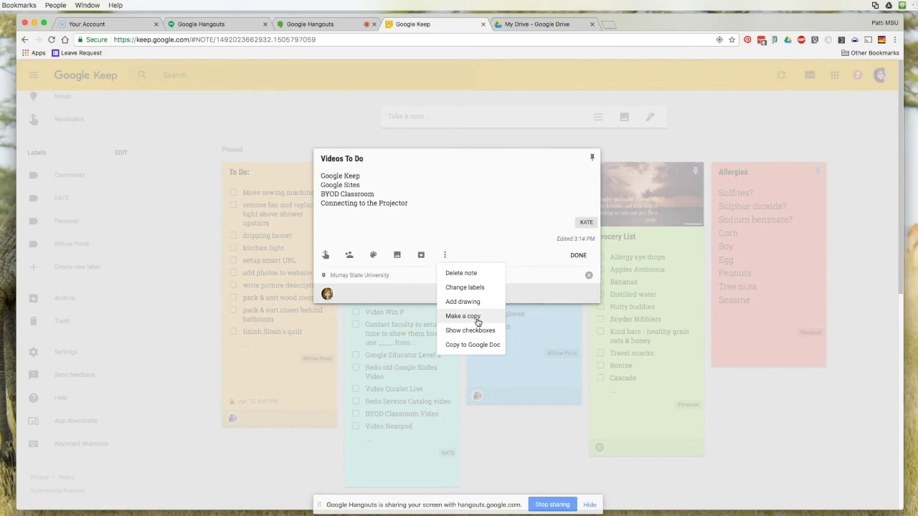
Turn the note into a checkbox list, copy it to a Google Doc, and open that doc.
left_click(470, 332)
left_click(470, 333)
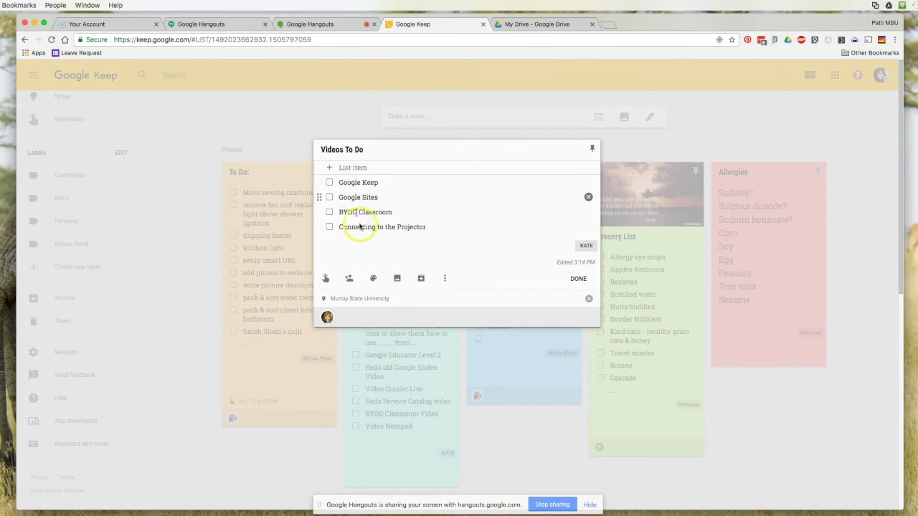
left_click(445, 281)
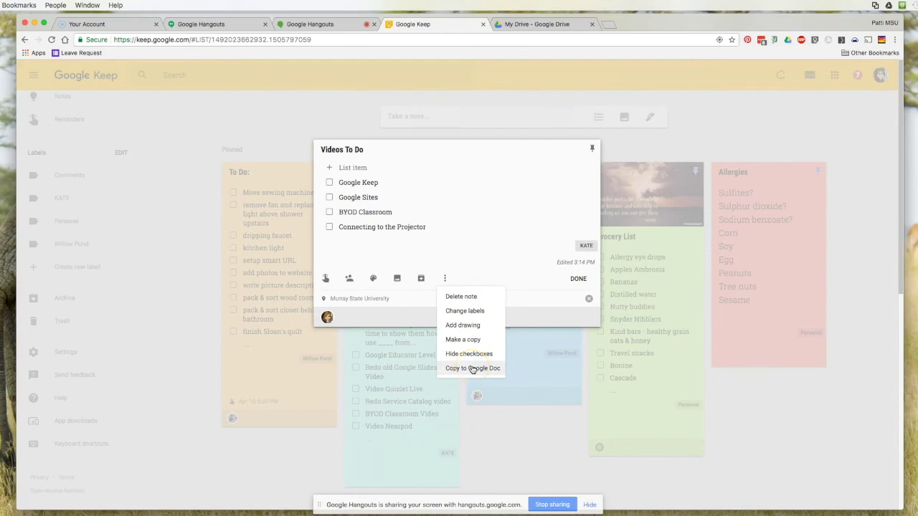
left_click(472, 368)
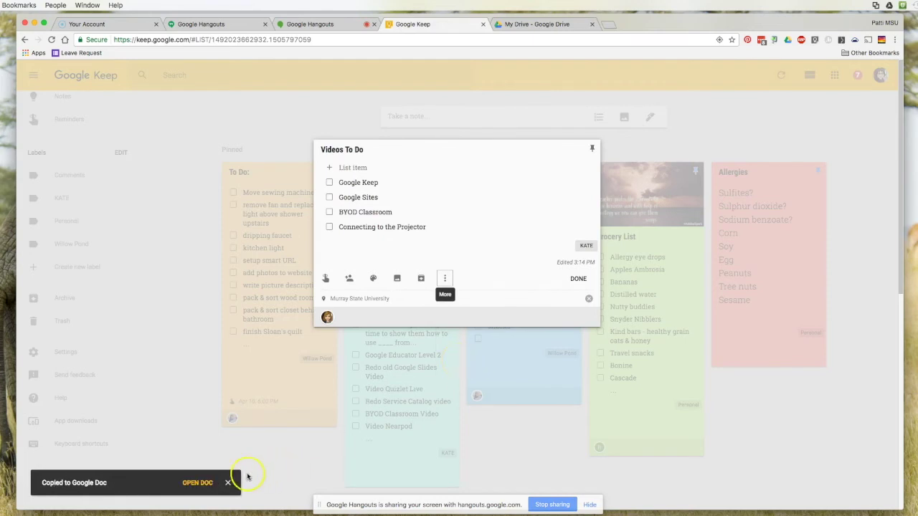
left_click(192, 484)
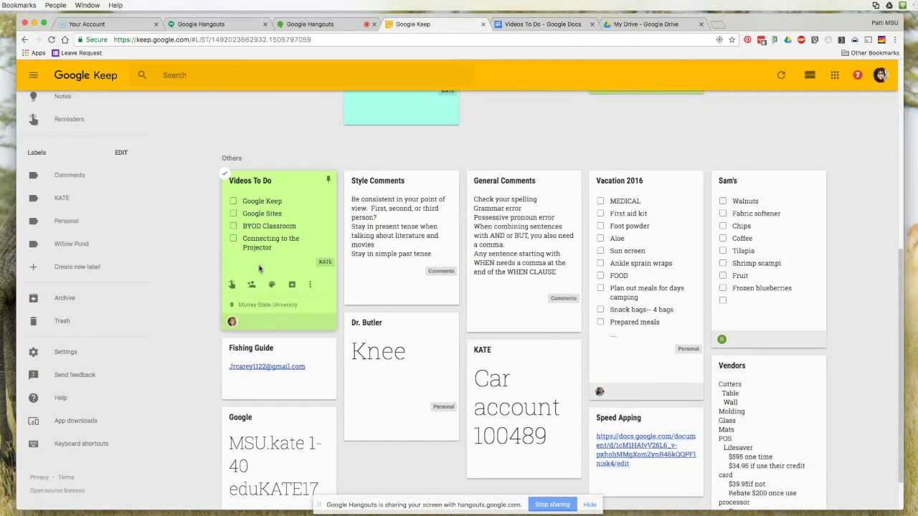
Search the notes for 'bananas' and review the matching Grocery List notes.
scroll(455, 205, "up", 5)
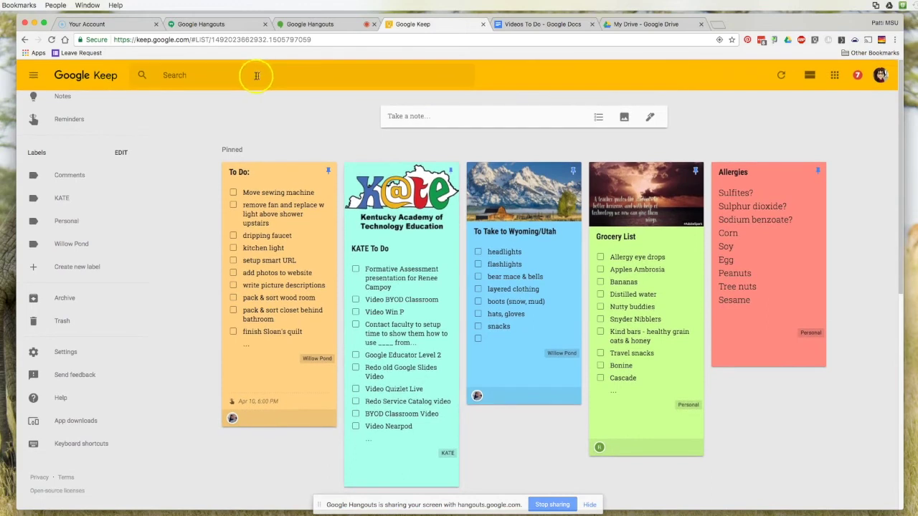
left_click(257, 75)
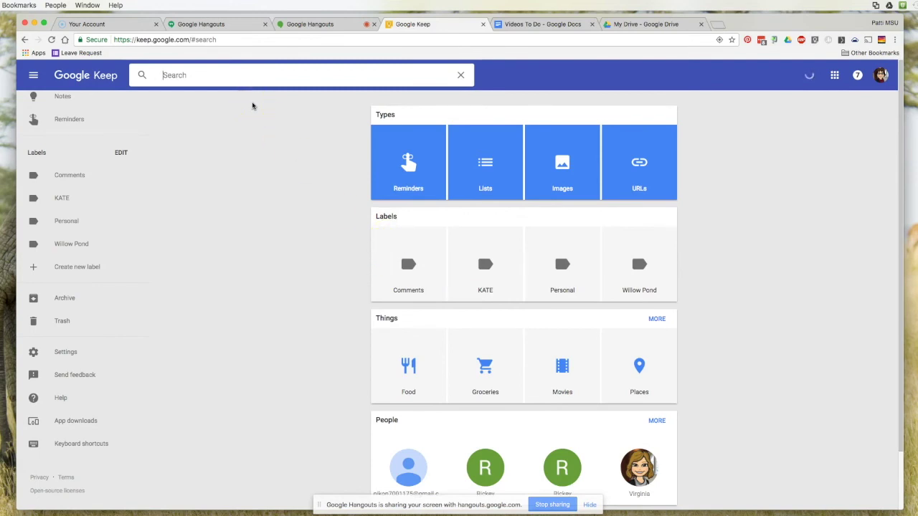
type("bananas")
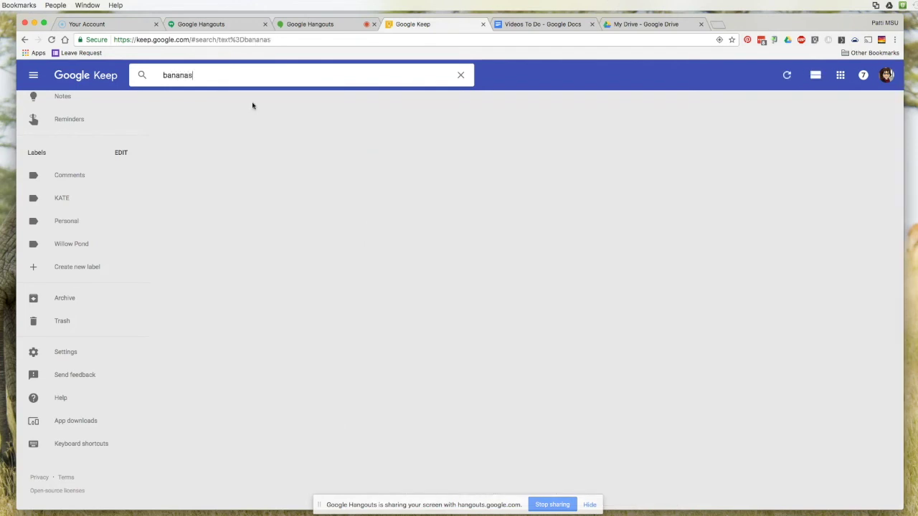
scroll(329, 259, "down", 3)
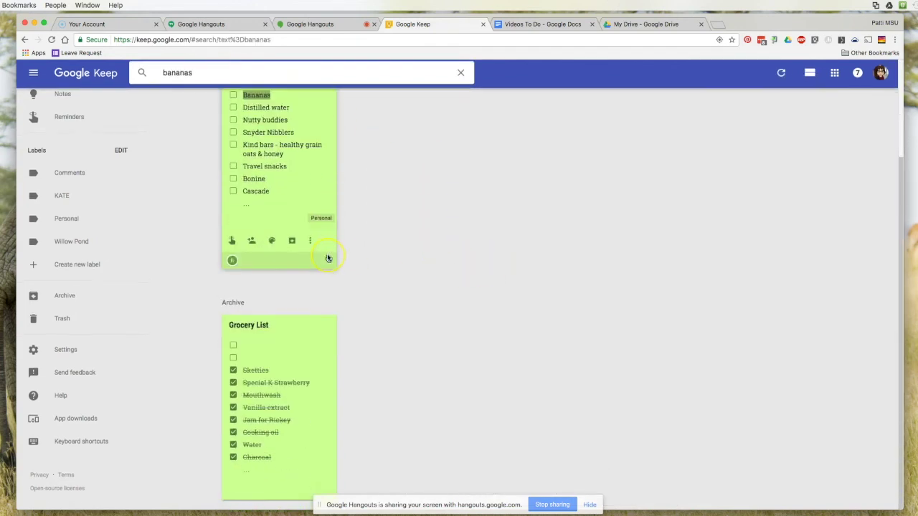
scroll(328, 258, "up", 4)
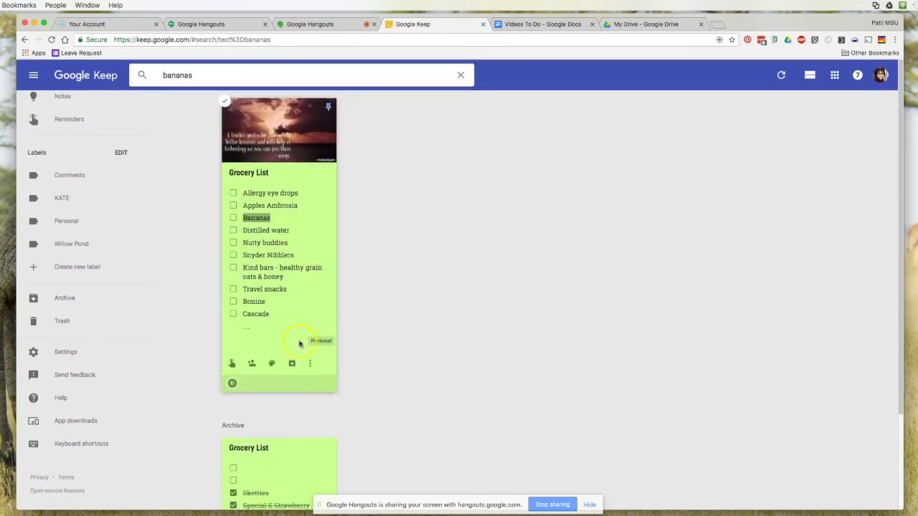
mouse_move(322, 337)
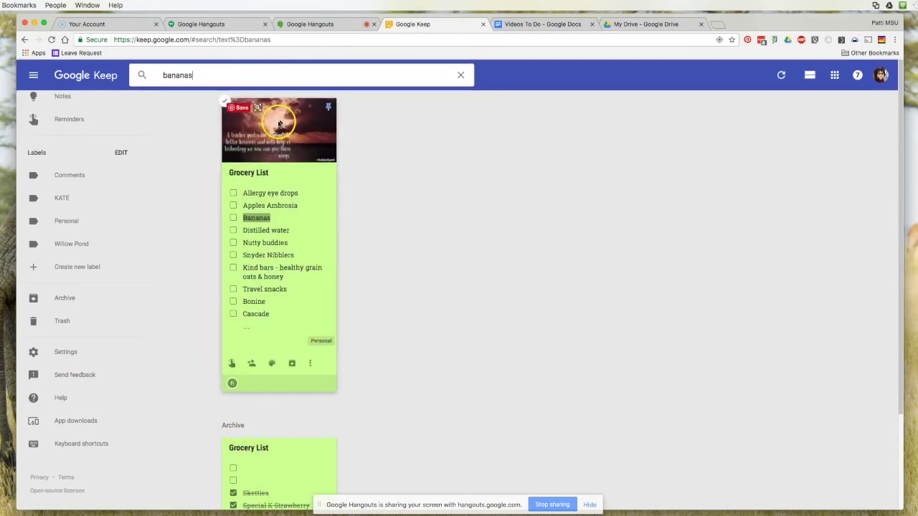
scroll(291, 232, "down", 3)
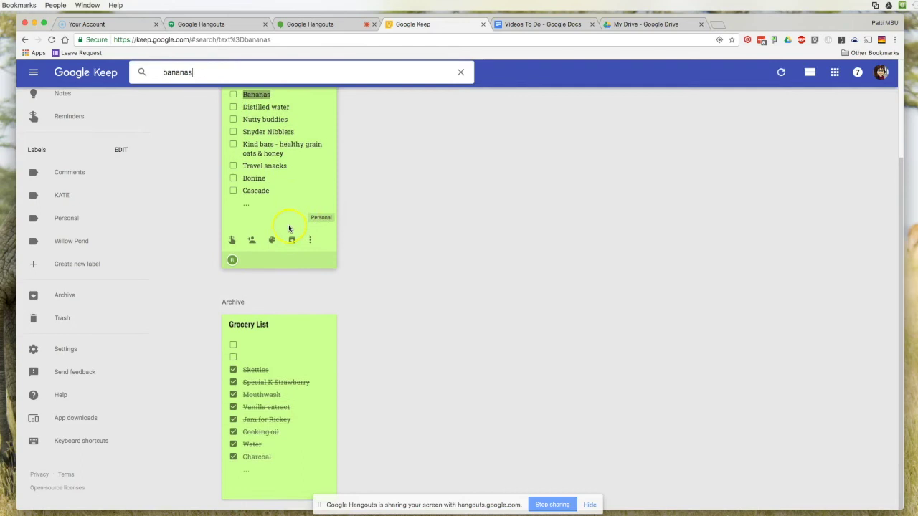
In the archived Grocery List, uncheck Carrots, check it again, and close the note.
left_click(290, 410)
scroll(439, 359, "down", 10)
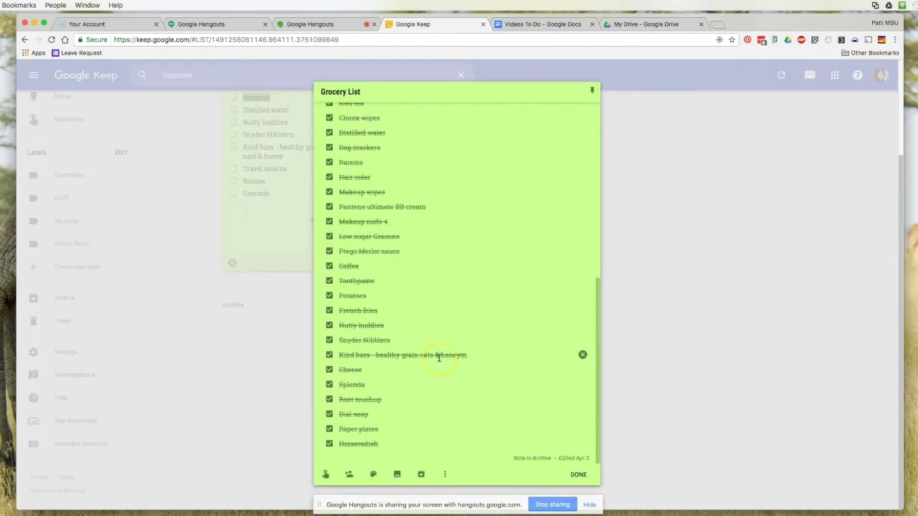
scroll(439, 357, "up", 10)
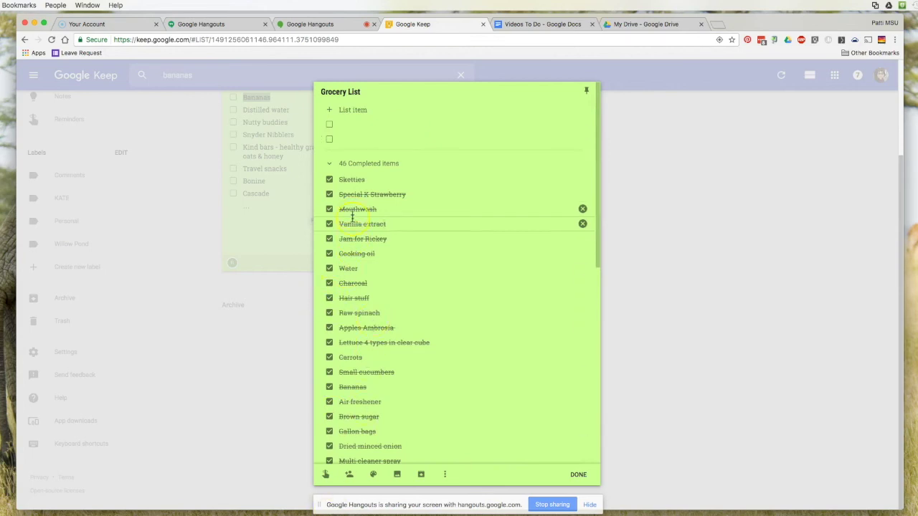
left_click(329, 357)
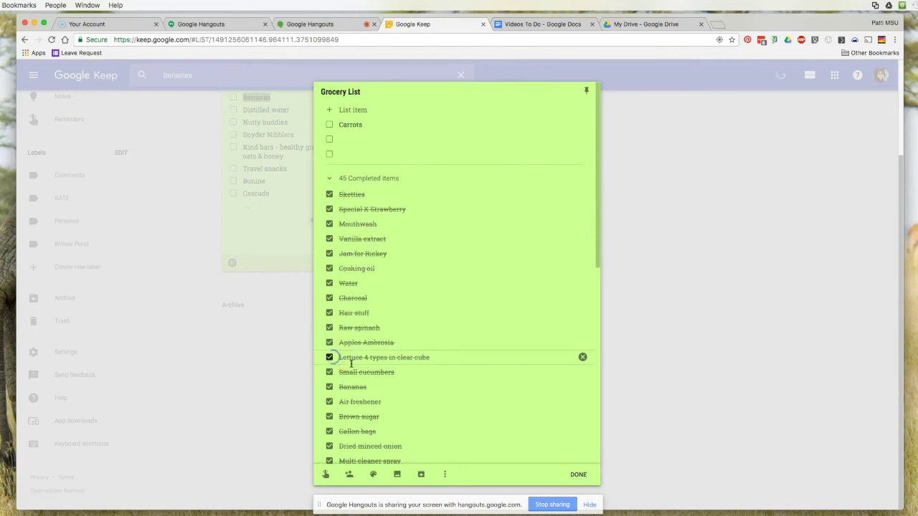
left_click(330, 125)
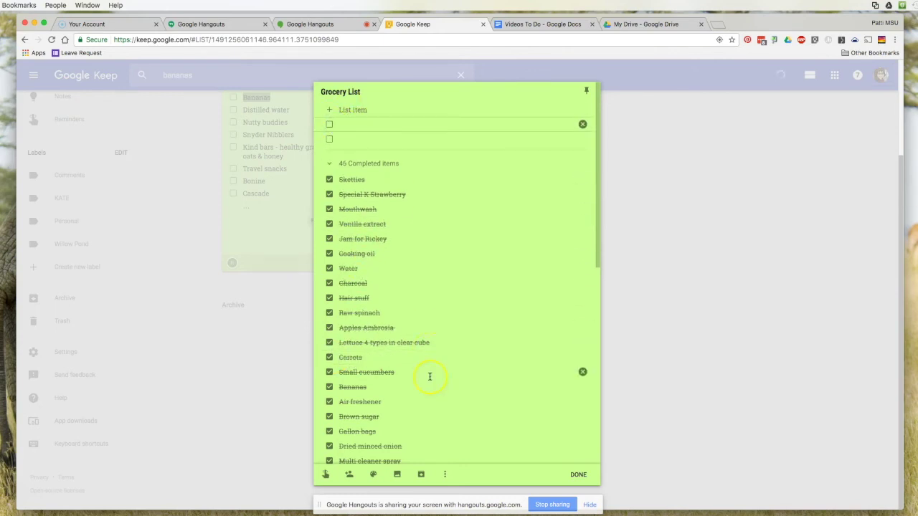
key("Escape")
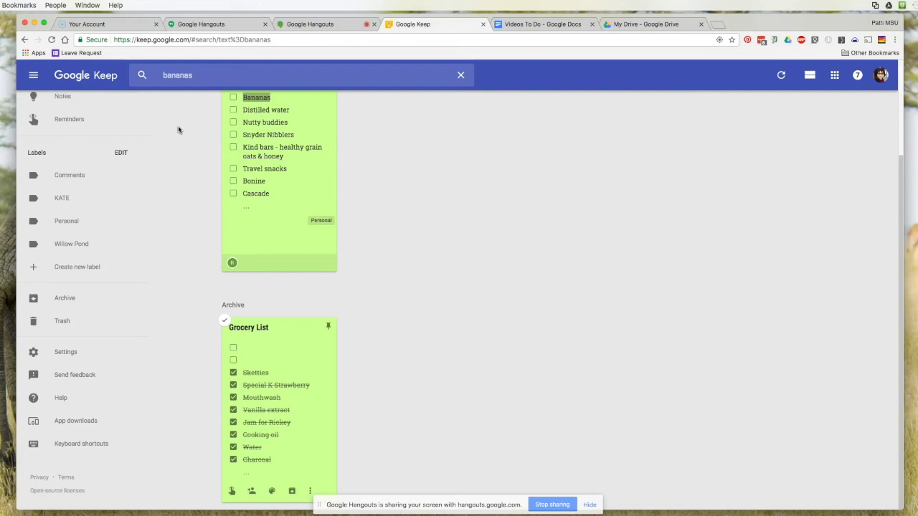
Replace the search with 'teacher' and open the matching Grocery List note.
scroll(430, 160, "up", 3)
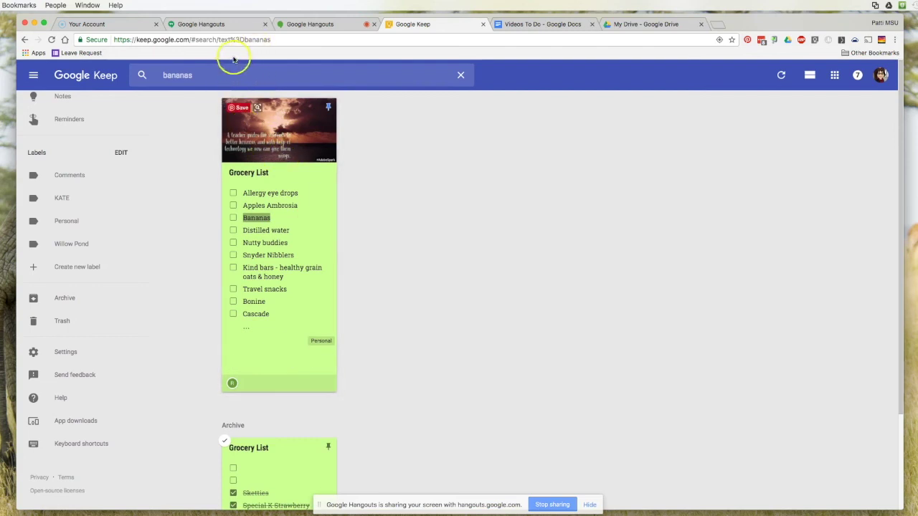
left_click(139, 75)
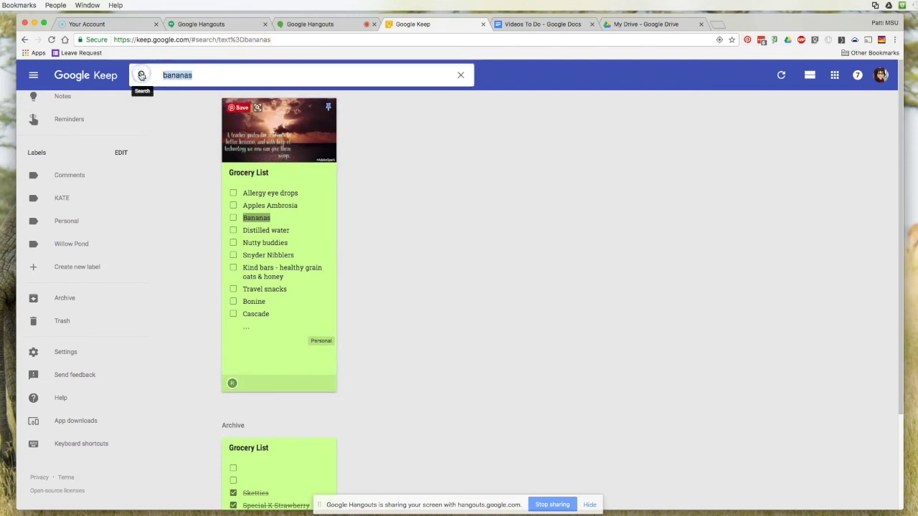
type("teacher")
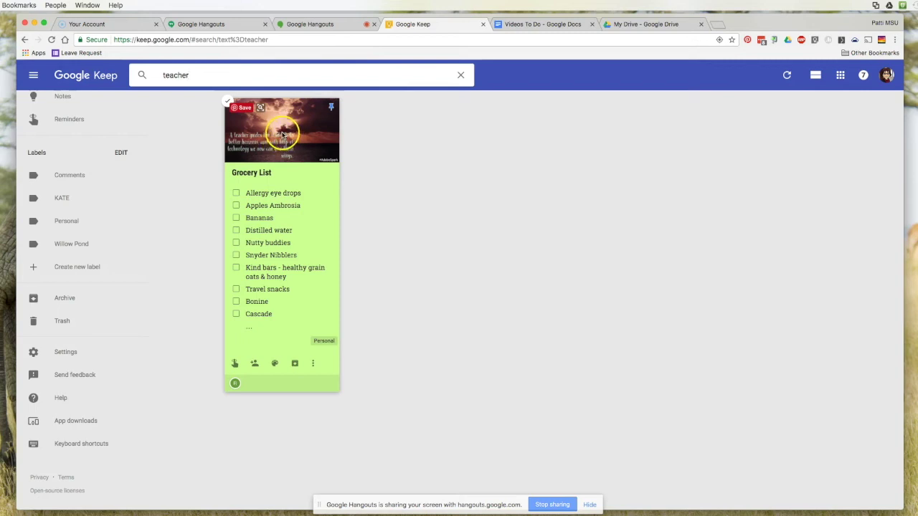
left_click(302, 257)
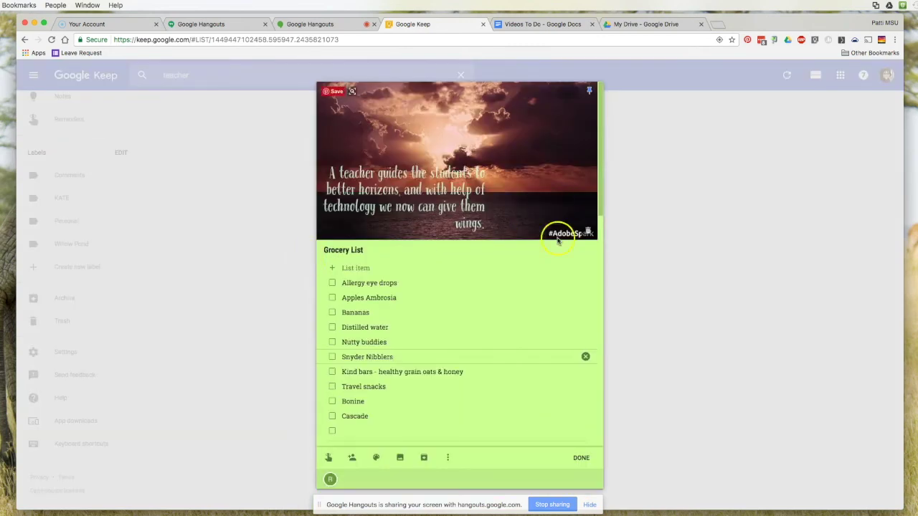
Grab the quote text from the Grocery List image into the note, then clear the search.
left_click(447, 459)
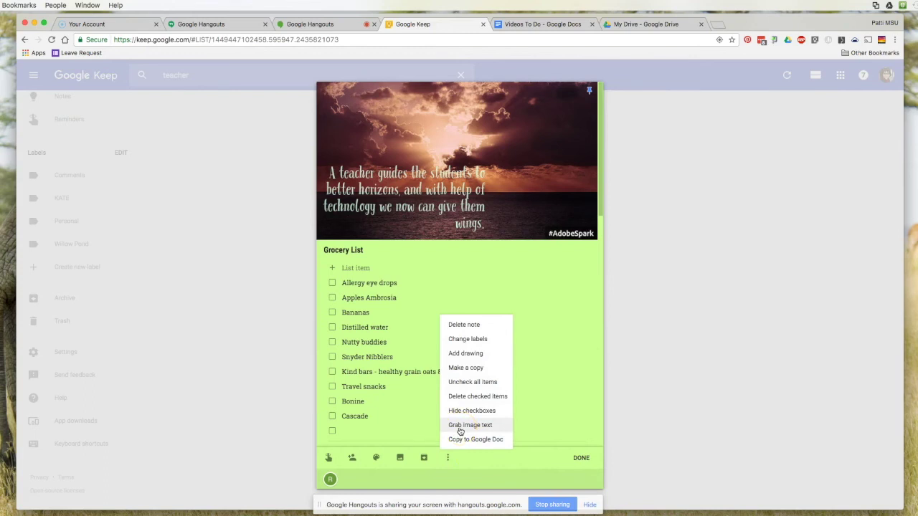
left_click(460, 425)
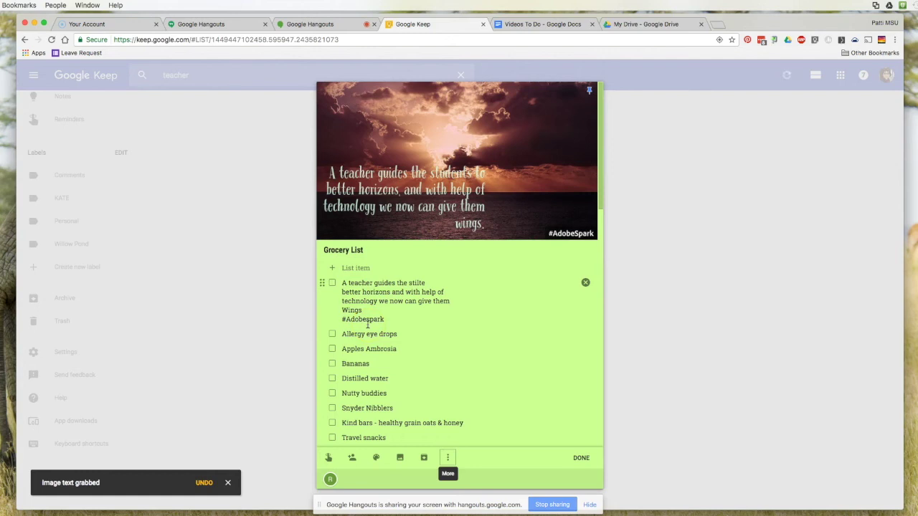
left_click(545, 259)
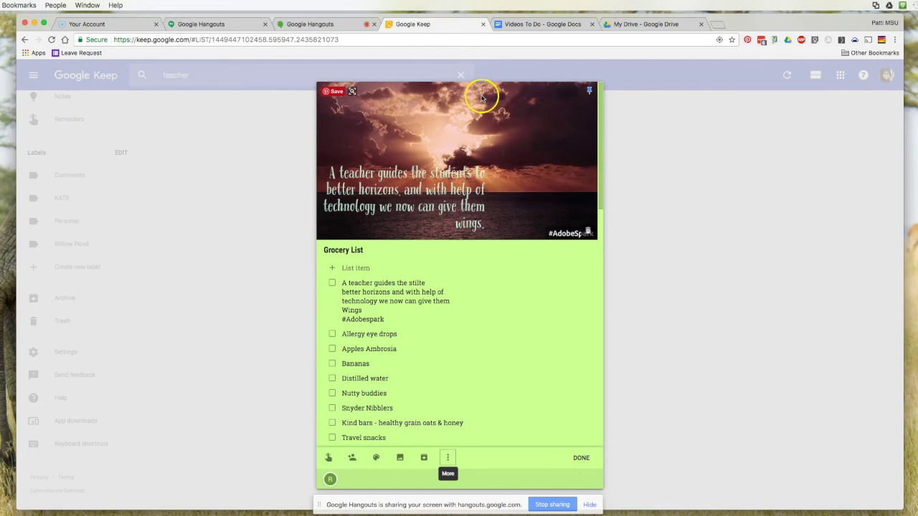
left_click(581, 457)
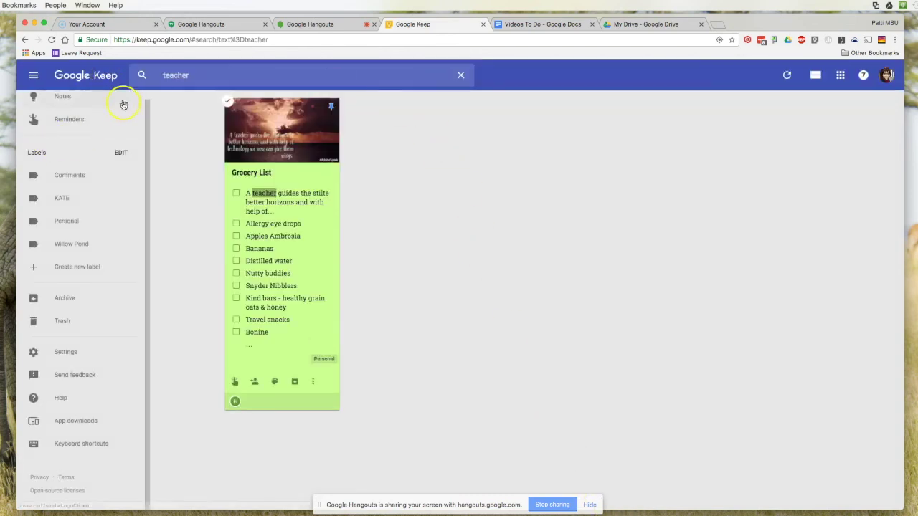
left_click(50, 96)
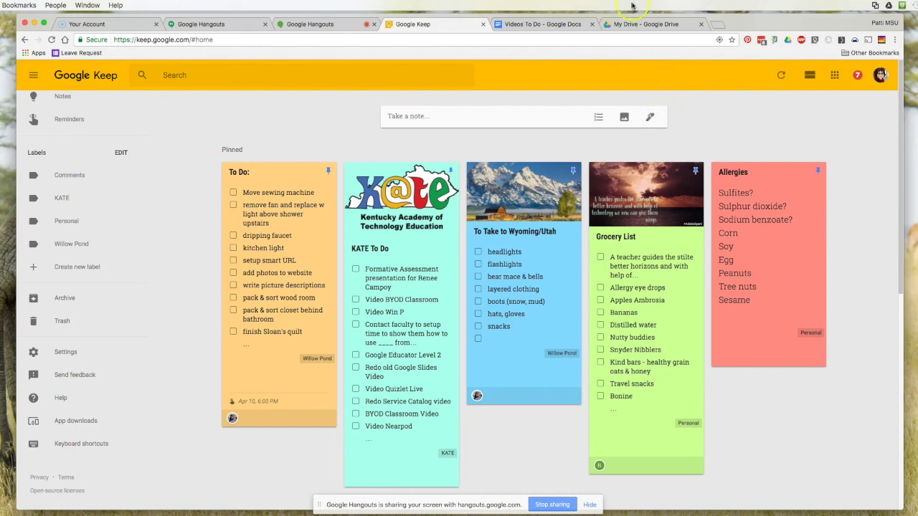
Switch to the 'Videos To Do' Google Doc and place the cursor in the page.
left_click(515, 25)
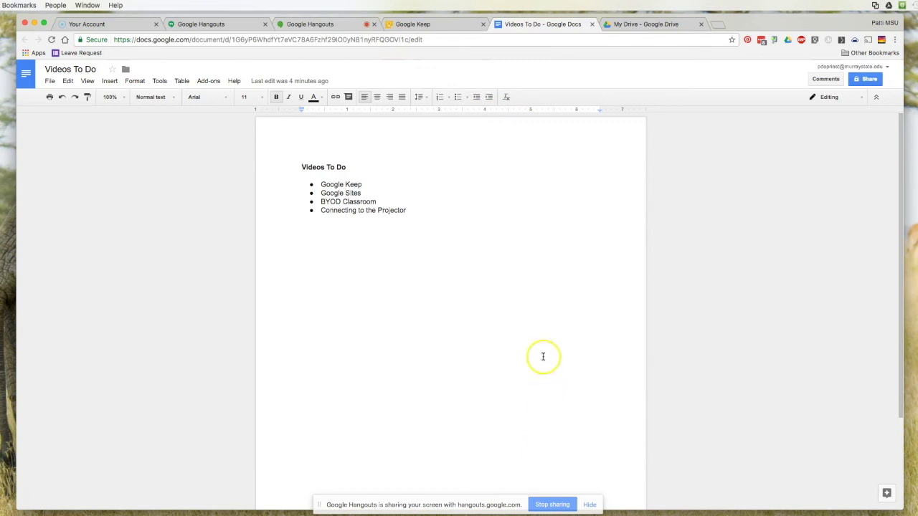
left_click(542, 356)
Open the Keep notepad panel and drag the Grocery List note into the document.
left_click(160, 81)
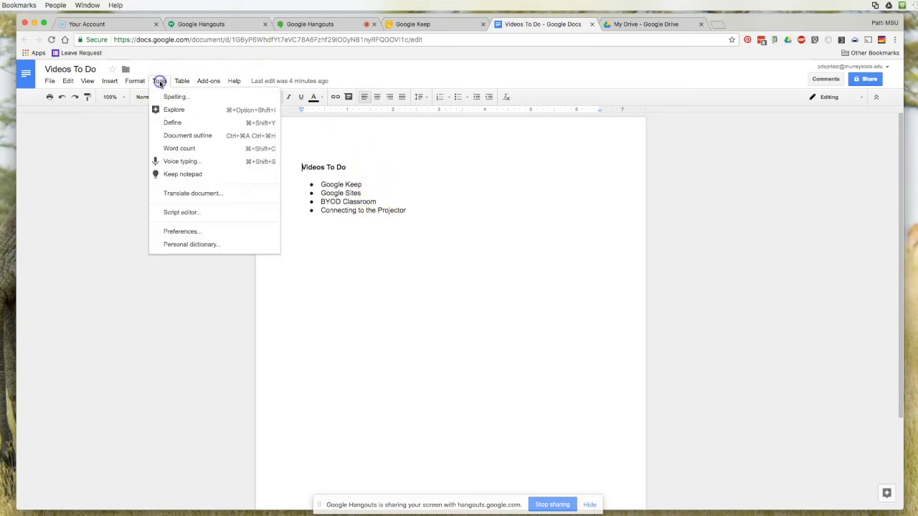
left_click(190, 176)
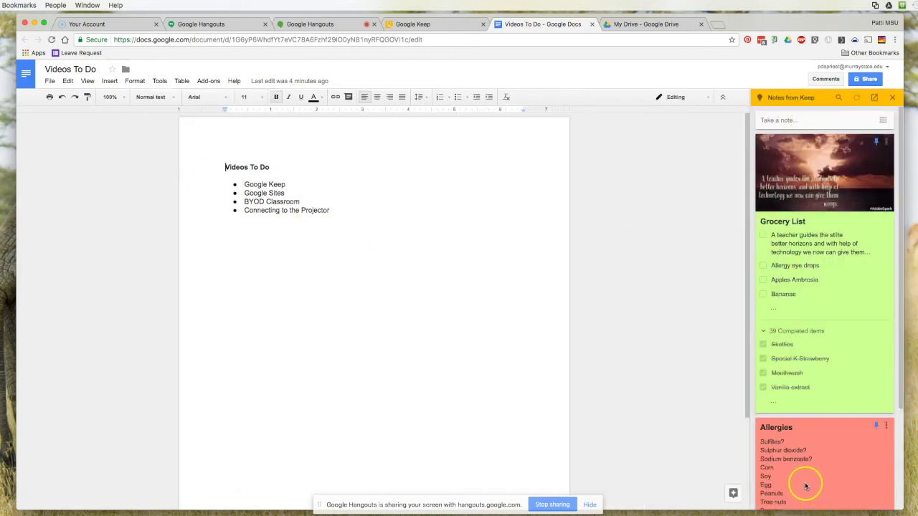
left_click_drag(844, 164, 506, 163)
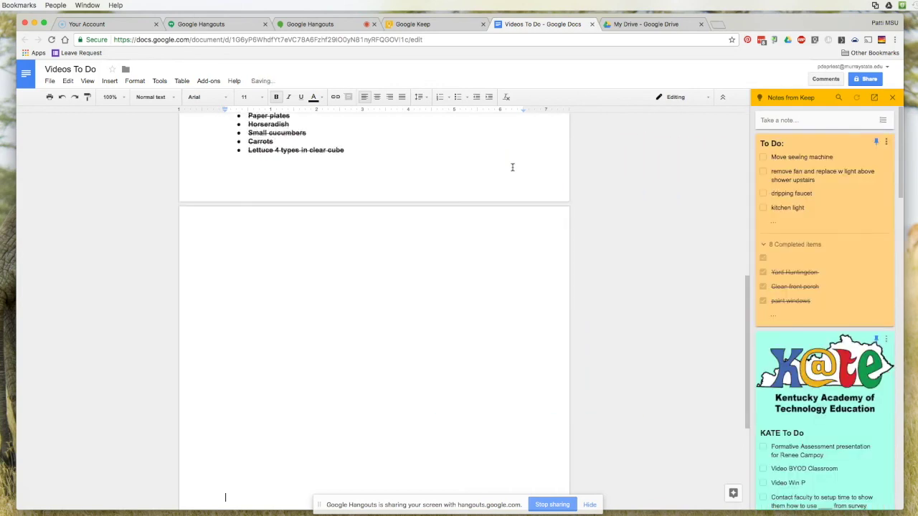
scroll(507, 328, "up", 5)
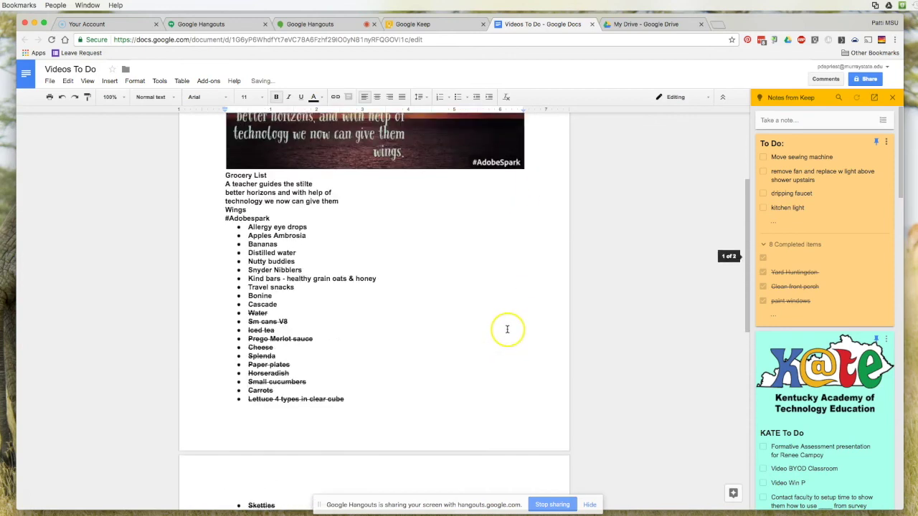
scroll(507, 328, "up", 2)
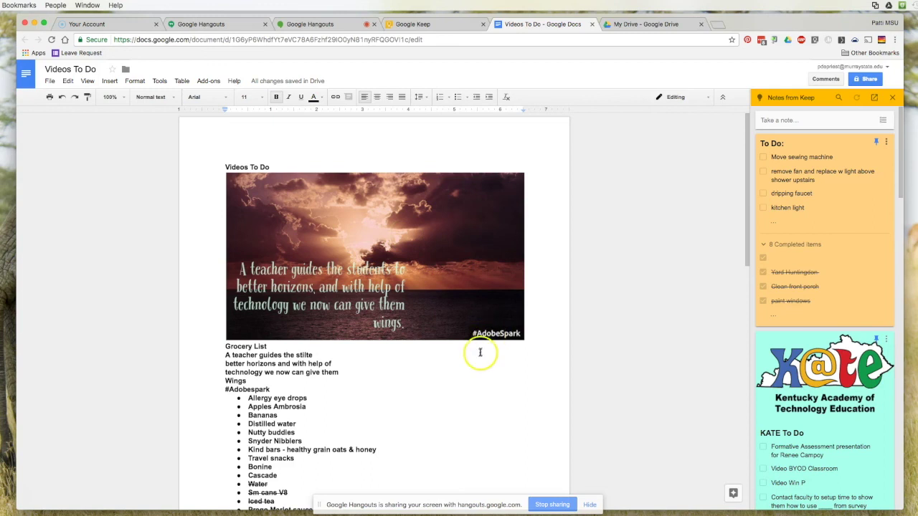
scroll(474, 351, "down", 3)
scroll(475, 352, "down", 3)
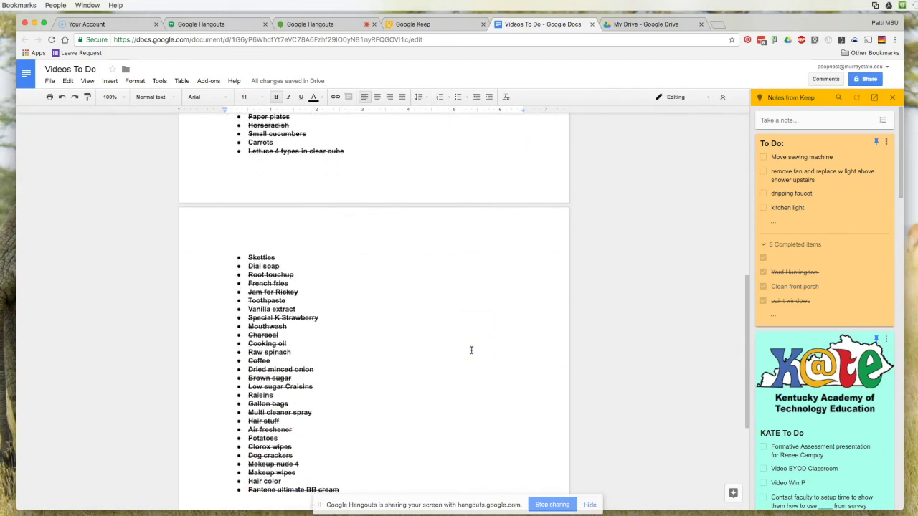
scroll(471, 350, "down", 3)
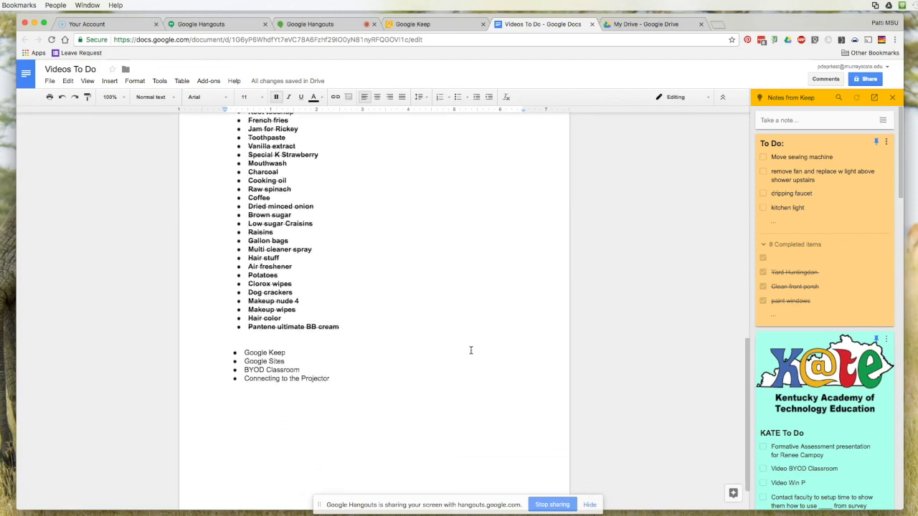
scroll(470, 350, "up", 5)
scroll(470, 350, "up", 4)
left_click(274, 335)
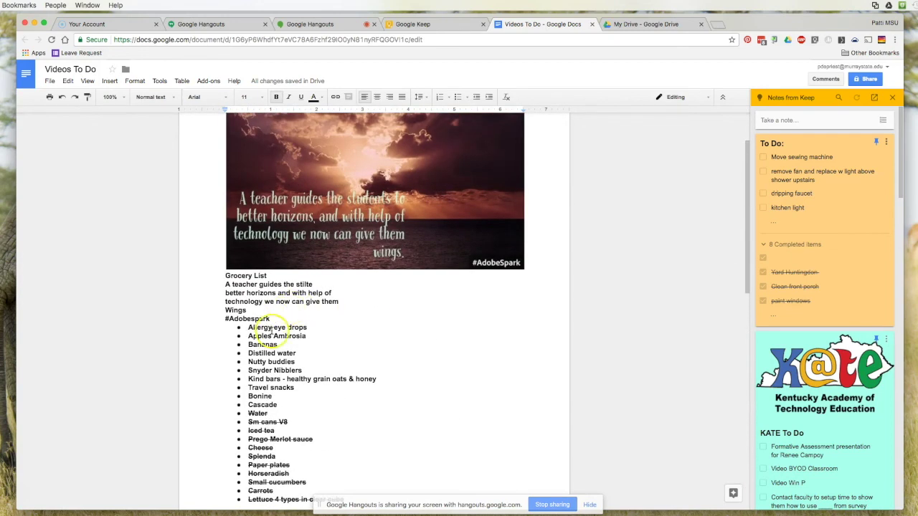
Undo twice to remove the inserted Grocery List note from the document.
left_click(285, 379)
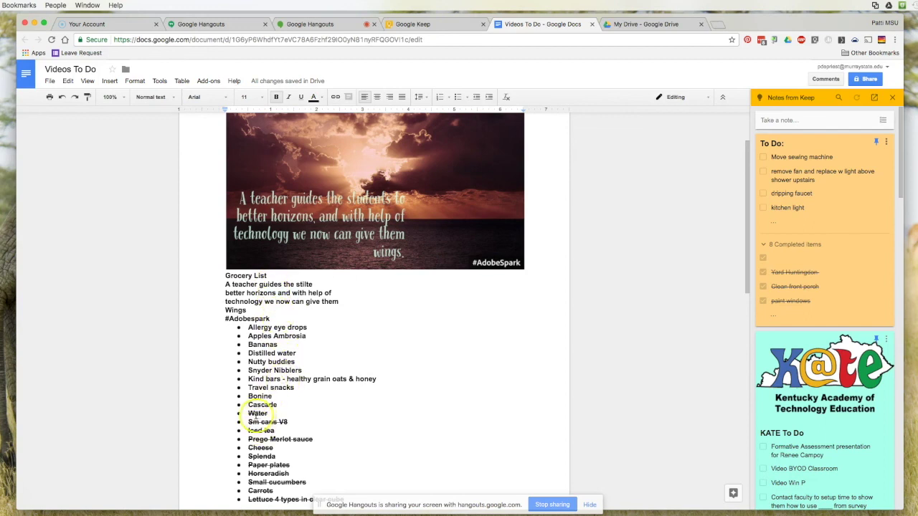
left_click(63, 98)
left_click(63, 98)
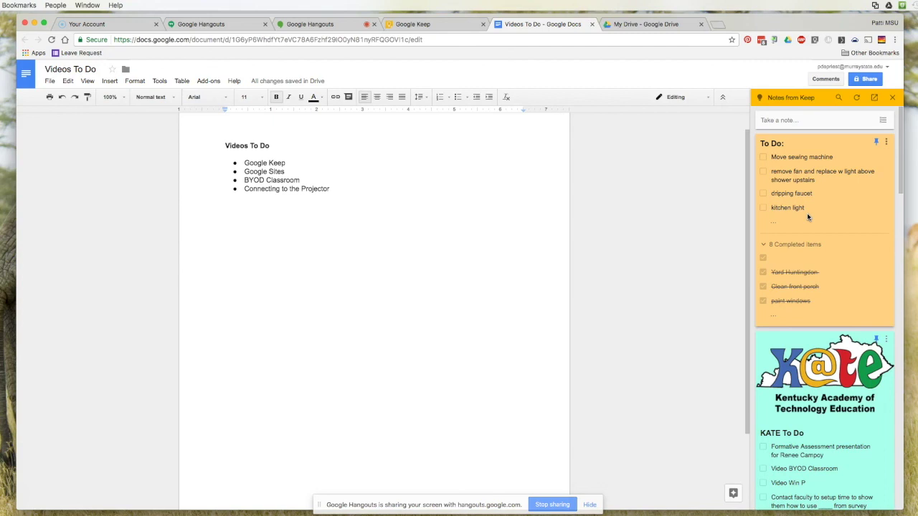
left_click(516, 201)
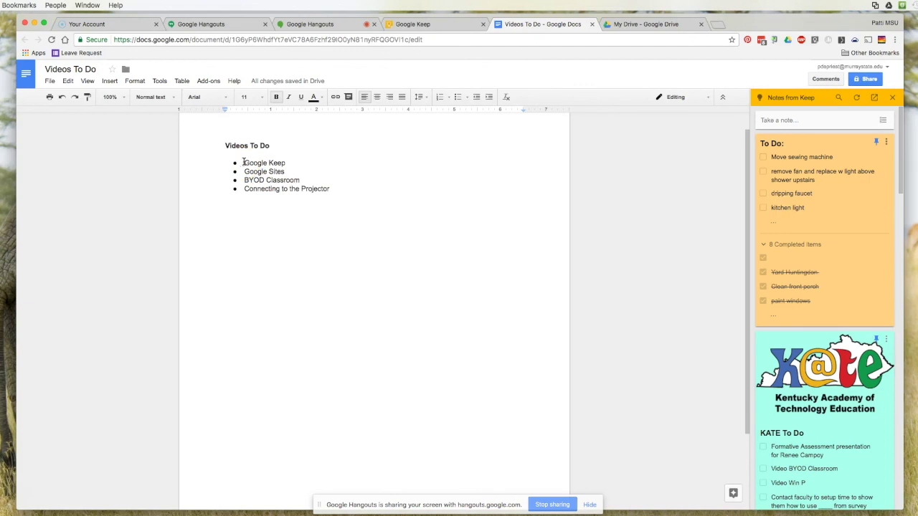
Search the Keep panel for comment notes and select 'Google Keep' in the first bullet.
scroll(815, 342, "down", 10)
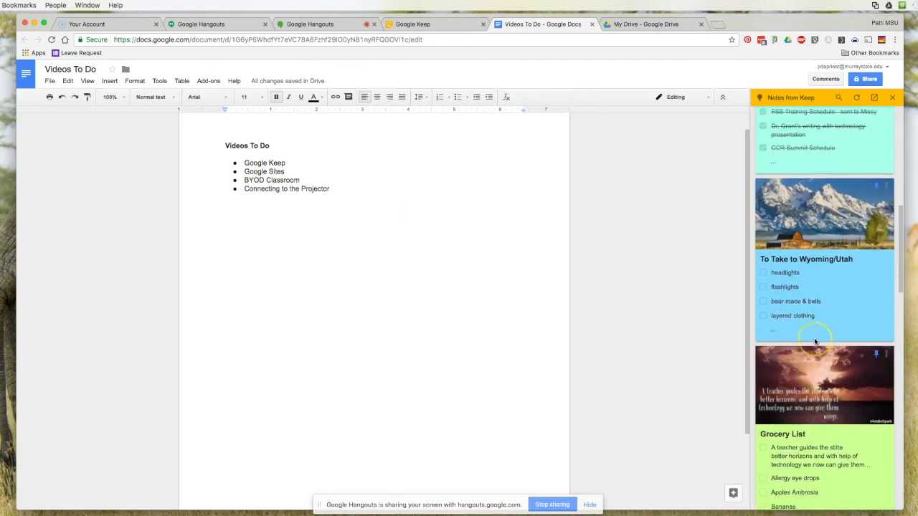
scroll(815, 342, "up", 10)
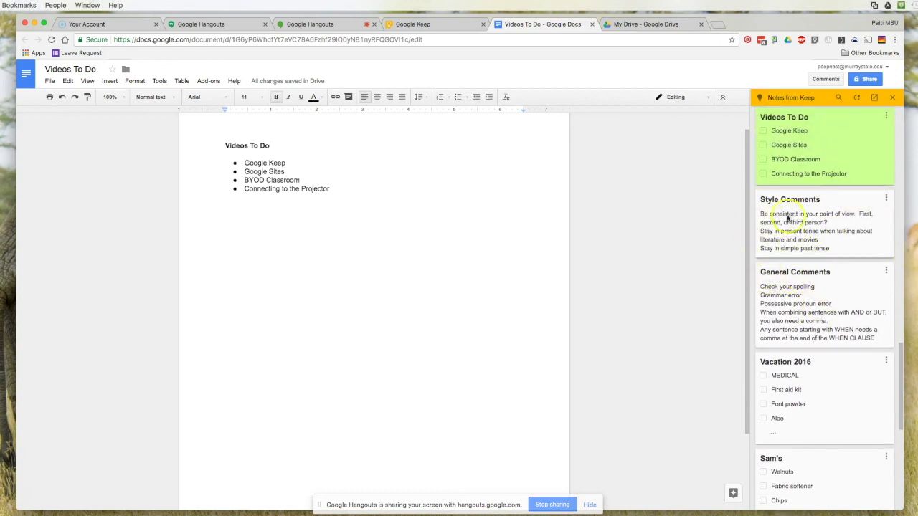
scroll(836, 264, "up", 5)
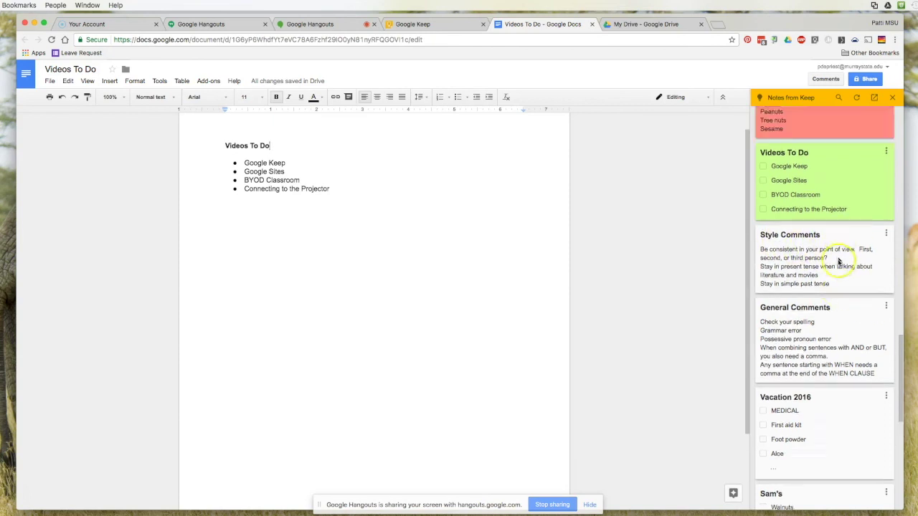
scroll(837, 268, "up", 3)
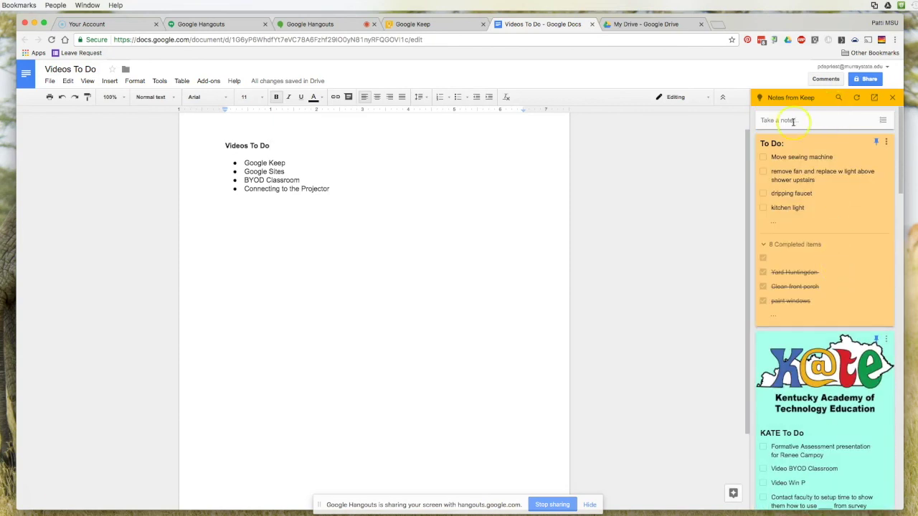
left_click(838, 98)
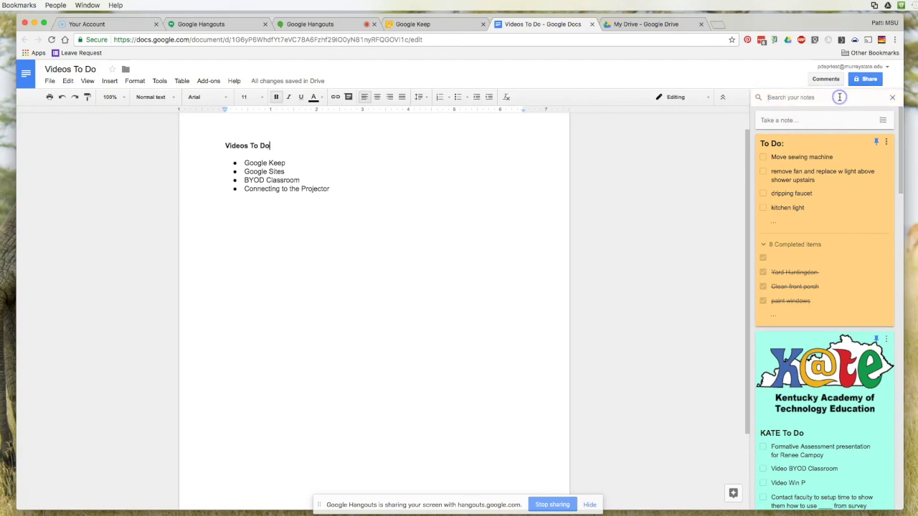
type("c")
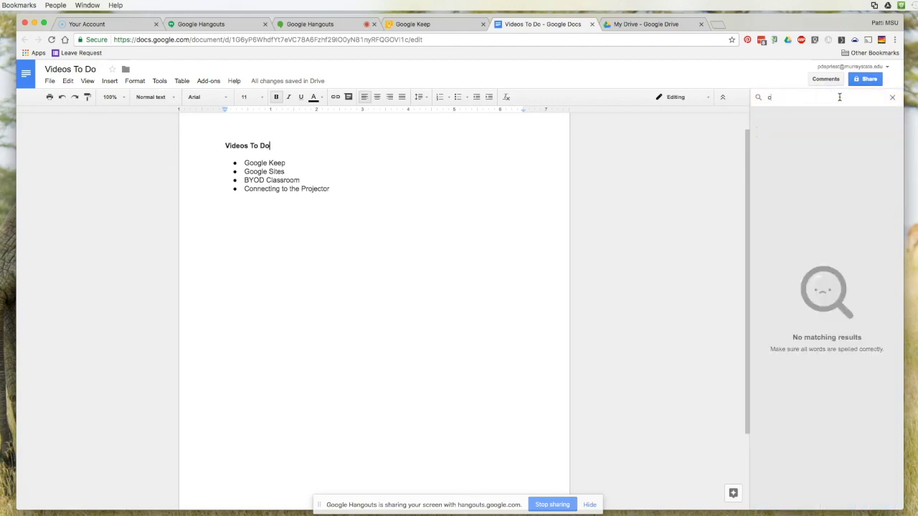
type("pmment")
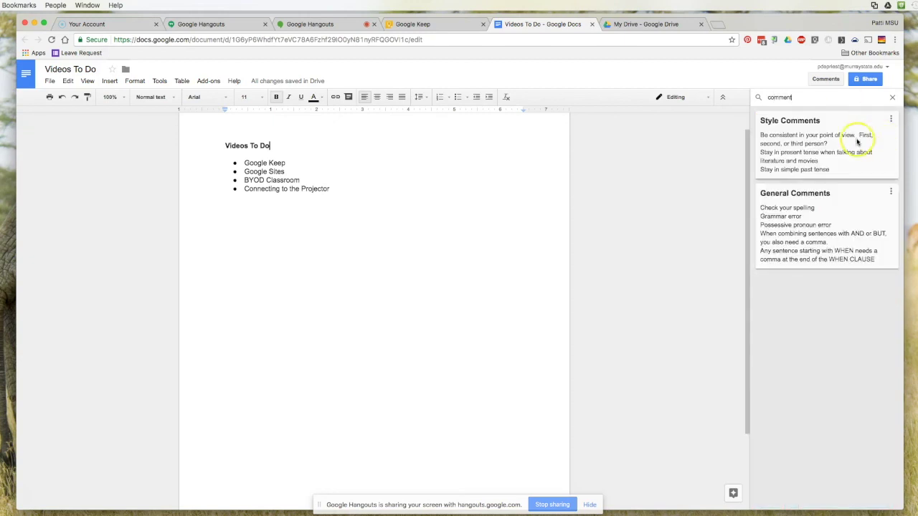
left_click_drag(243, 163, 292, 162)
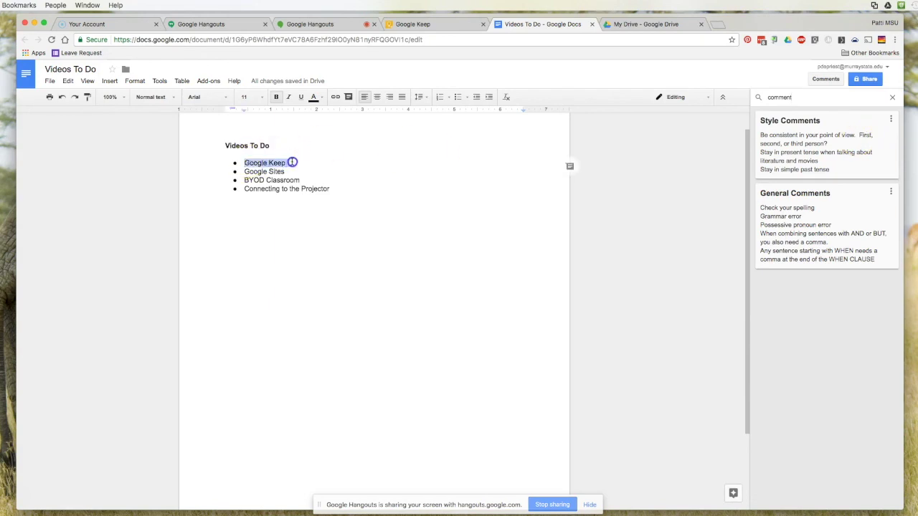
Comment on 'Google Keep' with 'Stay in present tense when talking about literature and movies'.
left_click(570, 167)
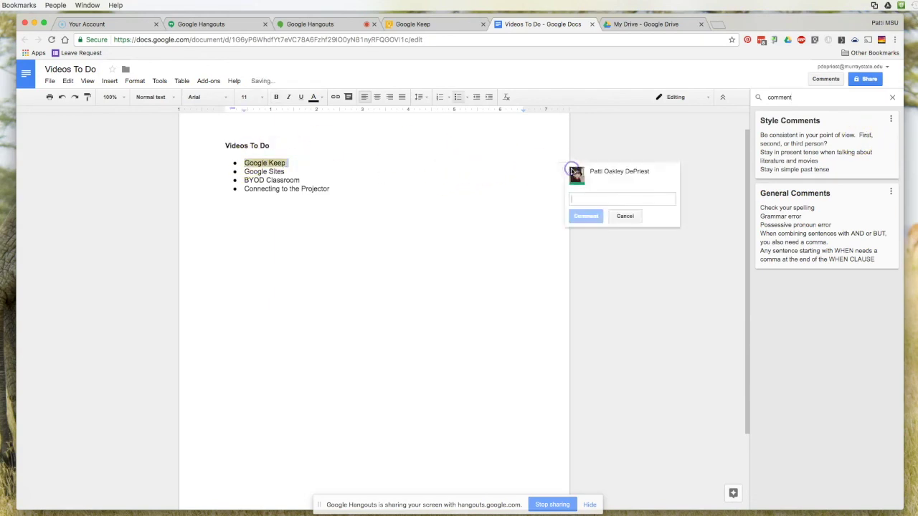
left_click(759, 153)
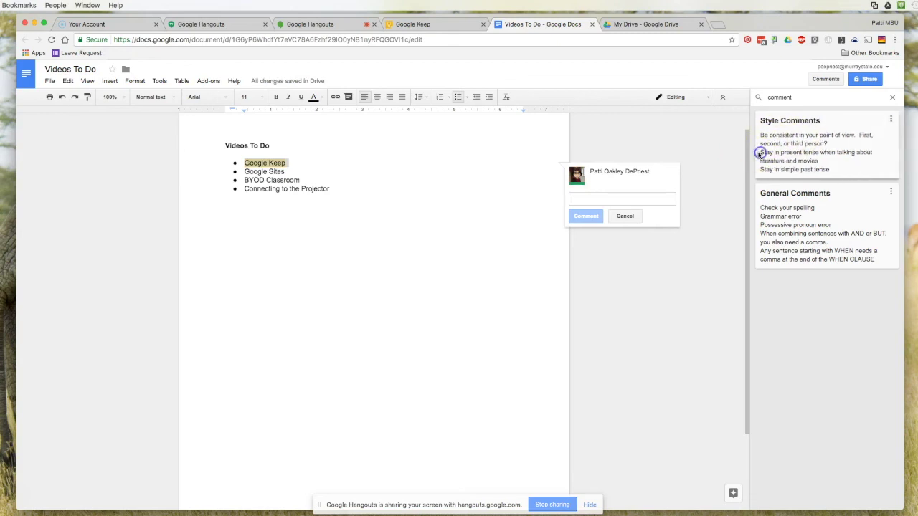
left_click_drag(762, 152, 832, 166)
key("ctrl+c")
left_click(593, 198)
key("ctrl+v")
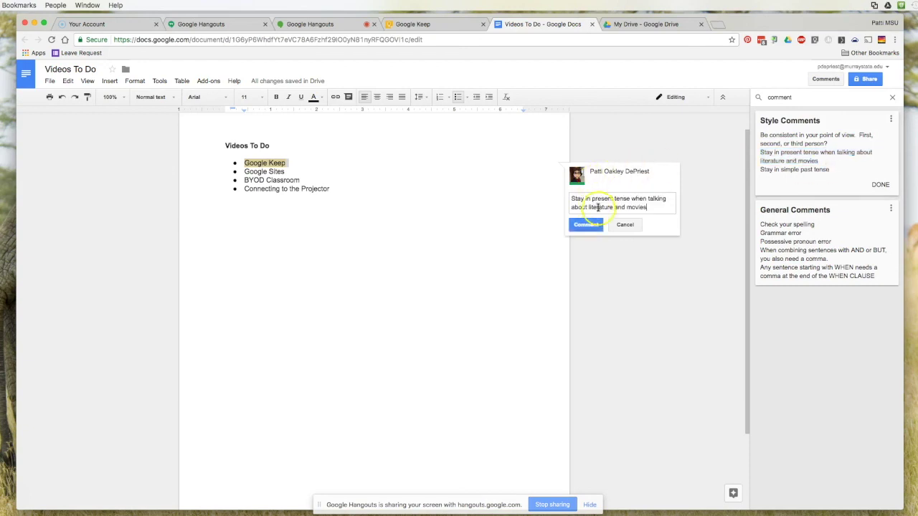
left_click(585, 223)
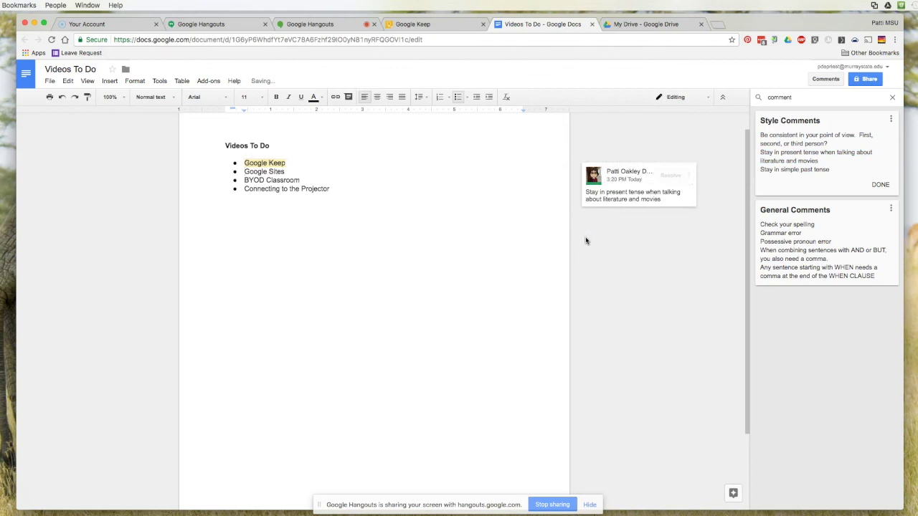
Comment 'Possessive pronoun error' from General Comments on the 'Connecting to the Projector' bullet.
left_click_drag(242, 190, 333, 185)
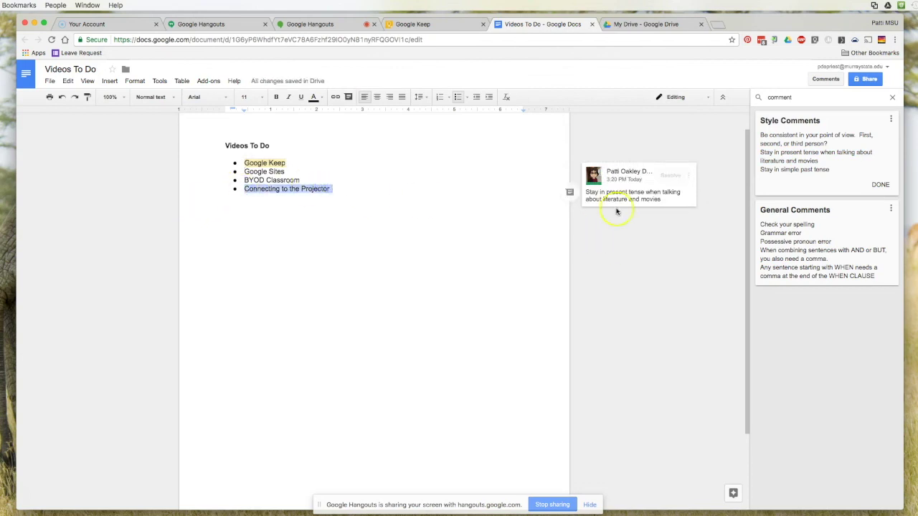
left_click(569, 192)
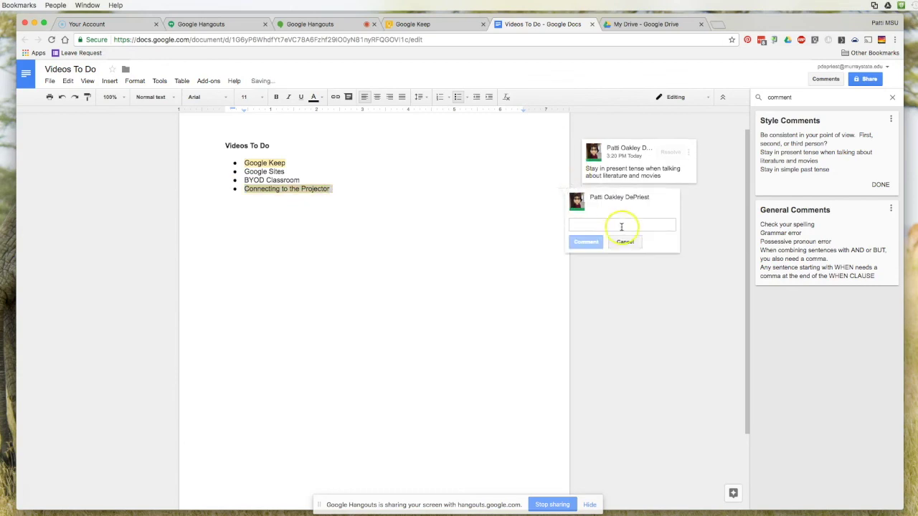
left_click(761, 244)
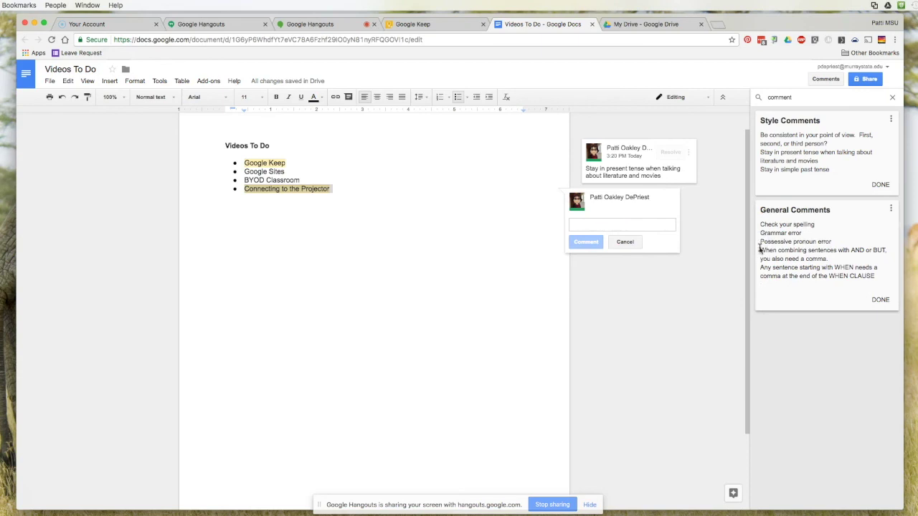
left_click(769, 245)
left_click_drag(760, 243, 839, 241)
key("super+c")
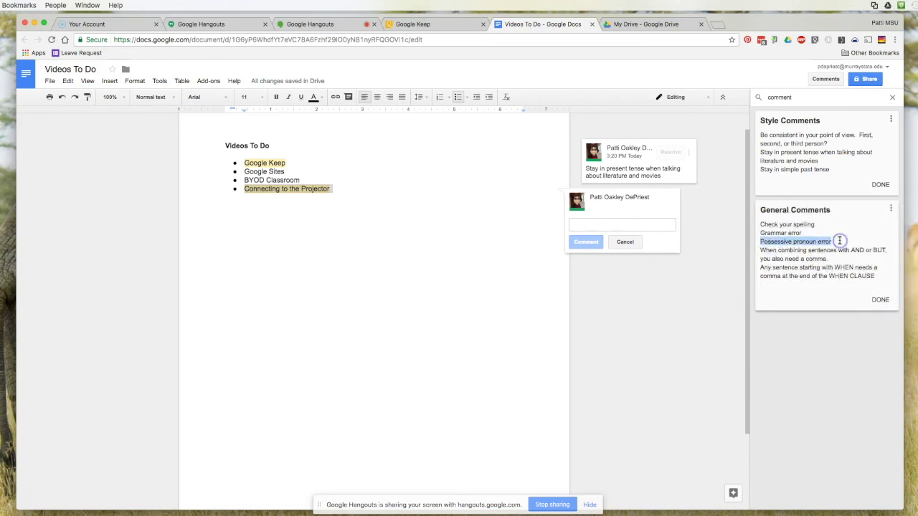
left_click(582, 227)
key("super+v")
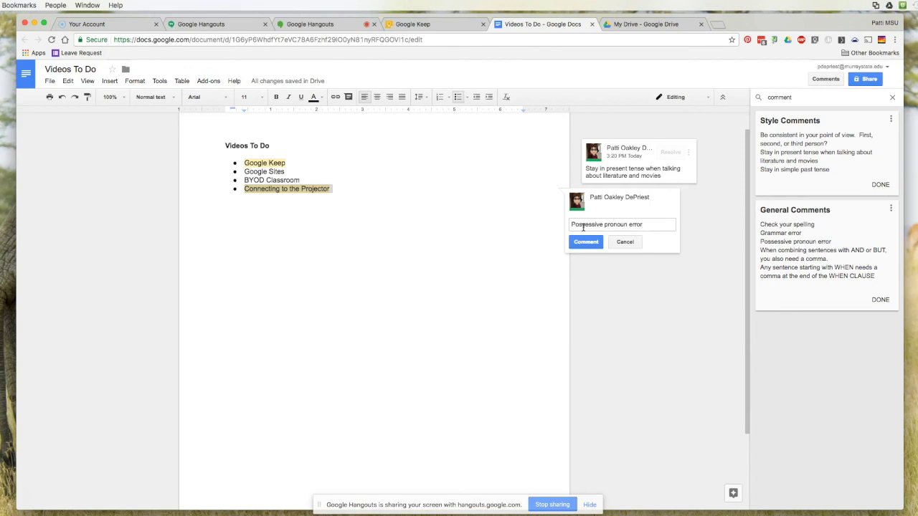
left_click(582, 242)
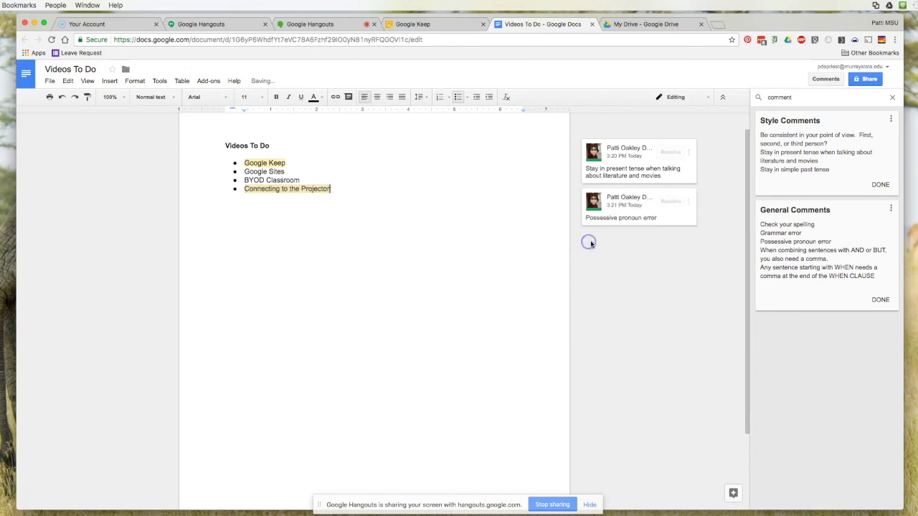